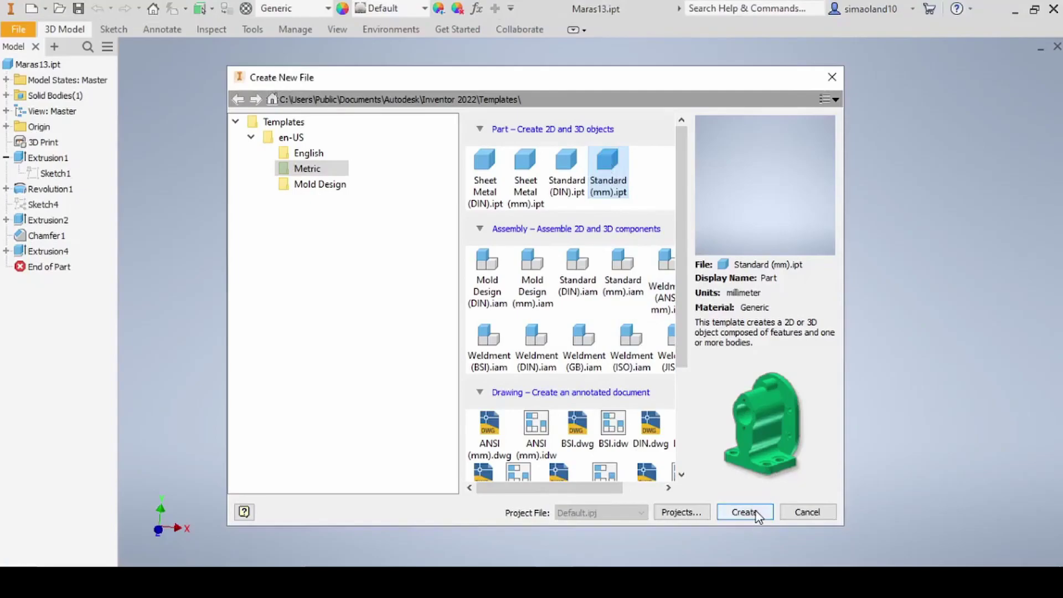
Create the new part from the Standard (mm).ipt template
click(745, 510)
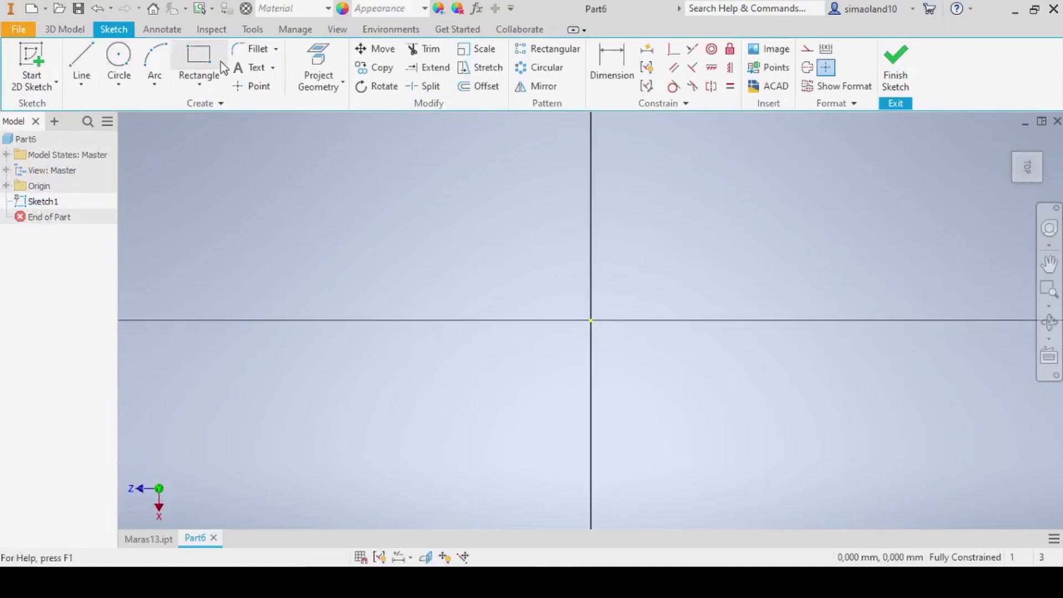
Draw a rectangle and make two adjacent sides equal to form a square
click(199, 58)
click(450, 215)
click(736, 445)
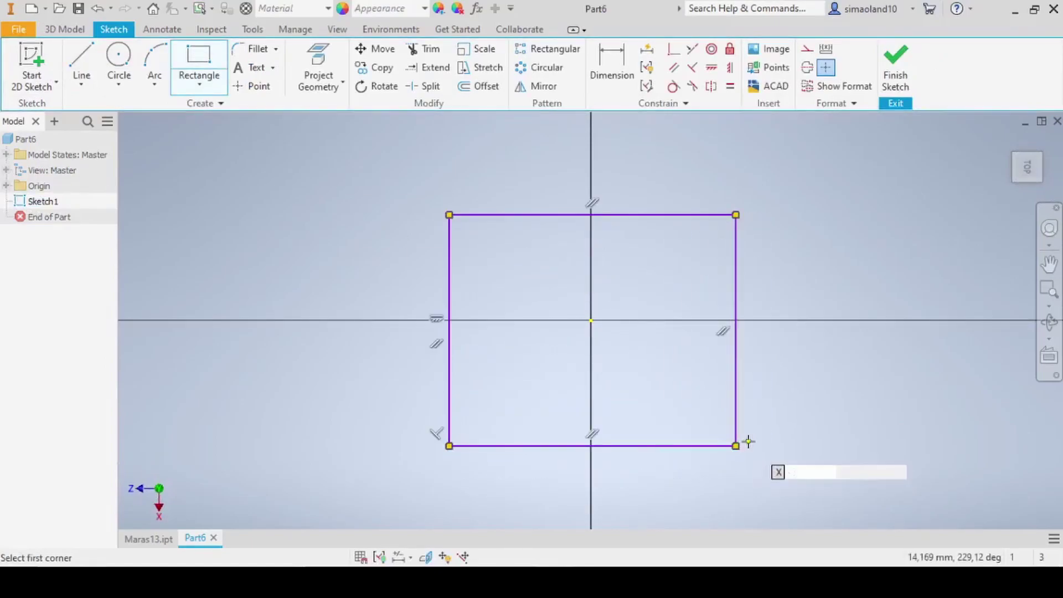
click(729, 86)
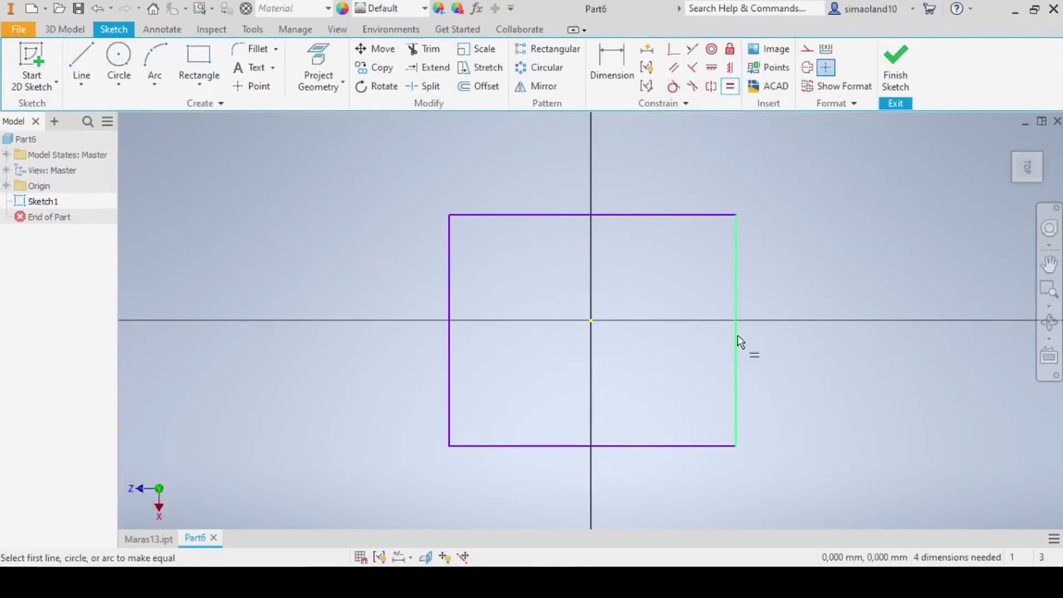
click(736, 334)
click(696, 446)
Dimension the square's width to 50 mm
click(612, 61)
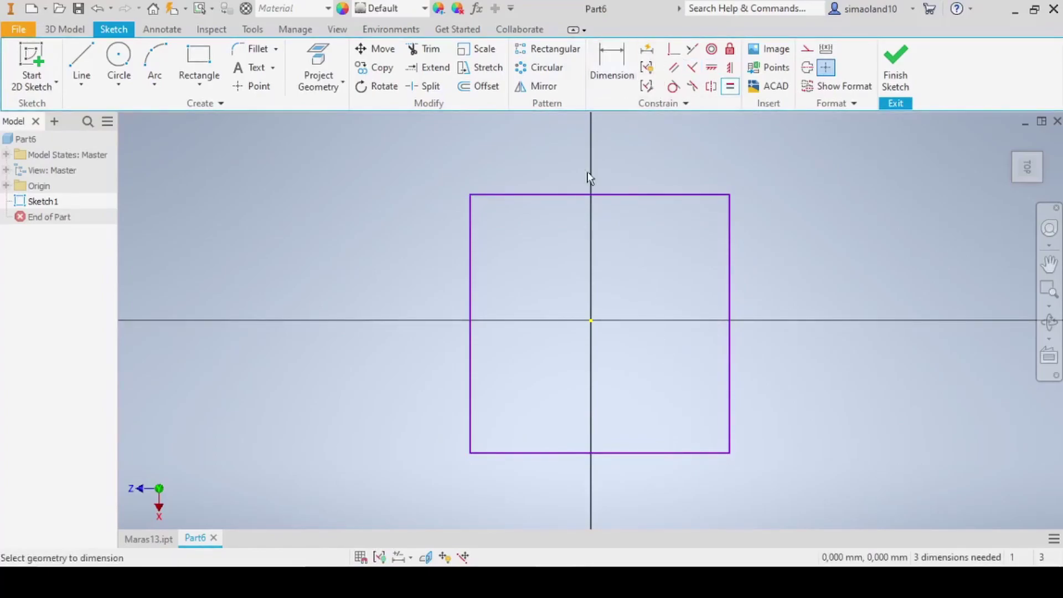
click(470, 321)
click(729, 349)
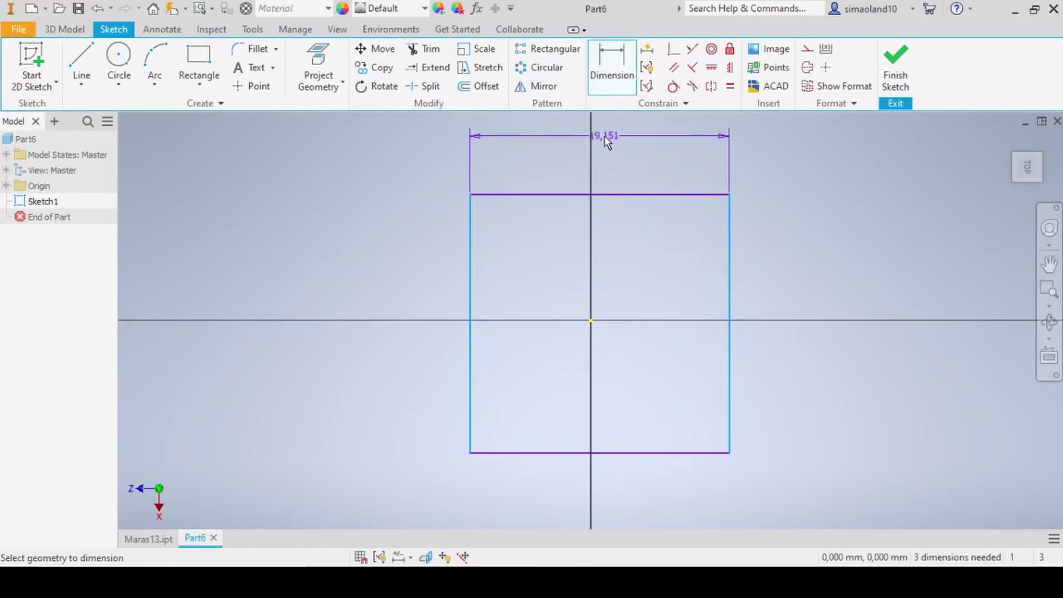
click(605, 137)
text(60)
key(Return)
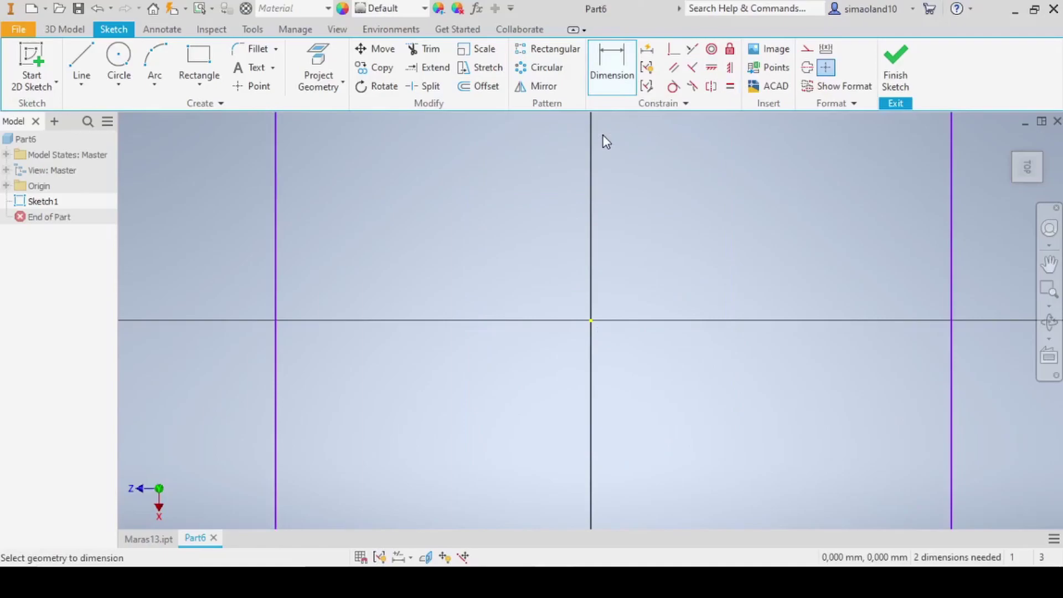
scroll(637, 230, down, 5)
Centre the square on the origin using vertical and horizontal midpoint constraints
click(729, 67)
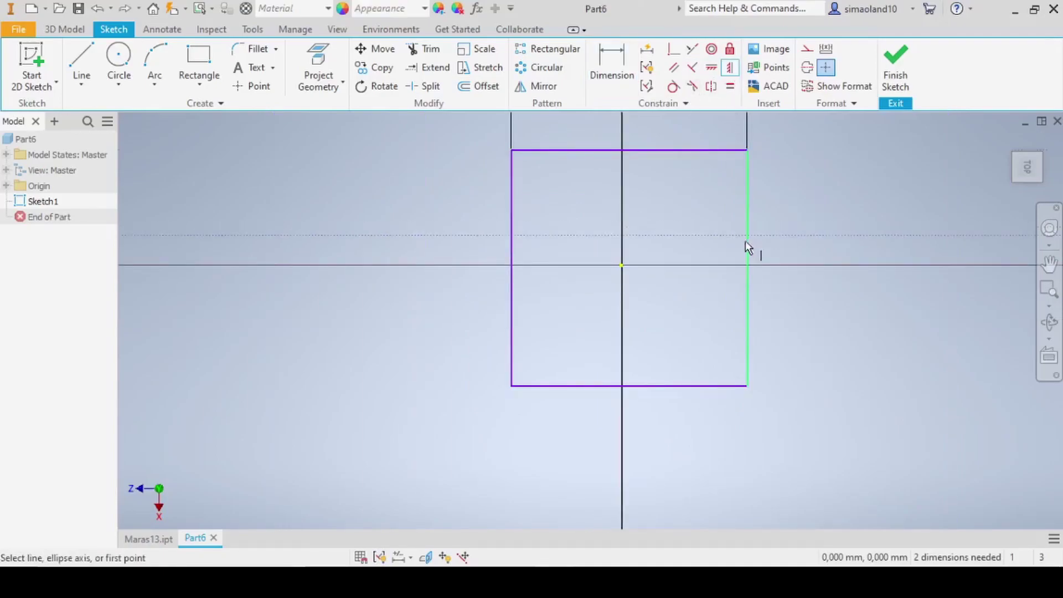
click(619, 267)
scroll(665, 277, down, 3)
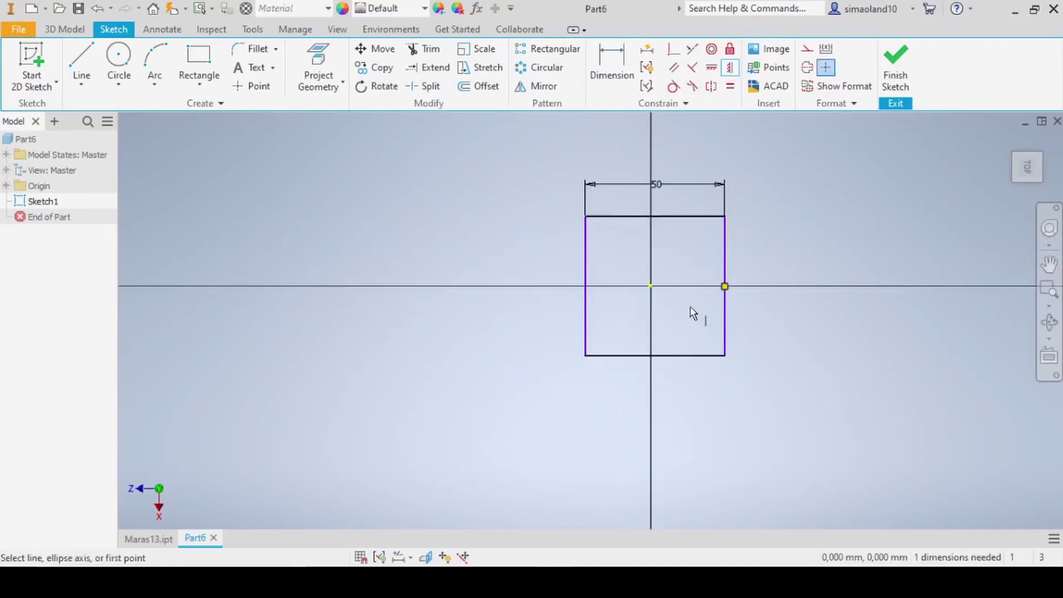
scroll(687, 231, up, 3)
click(712, 68)
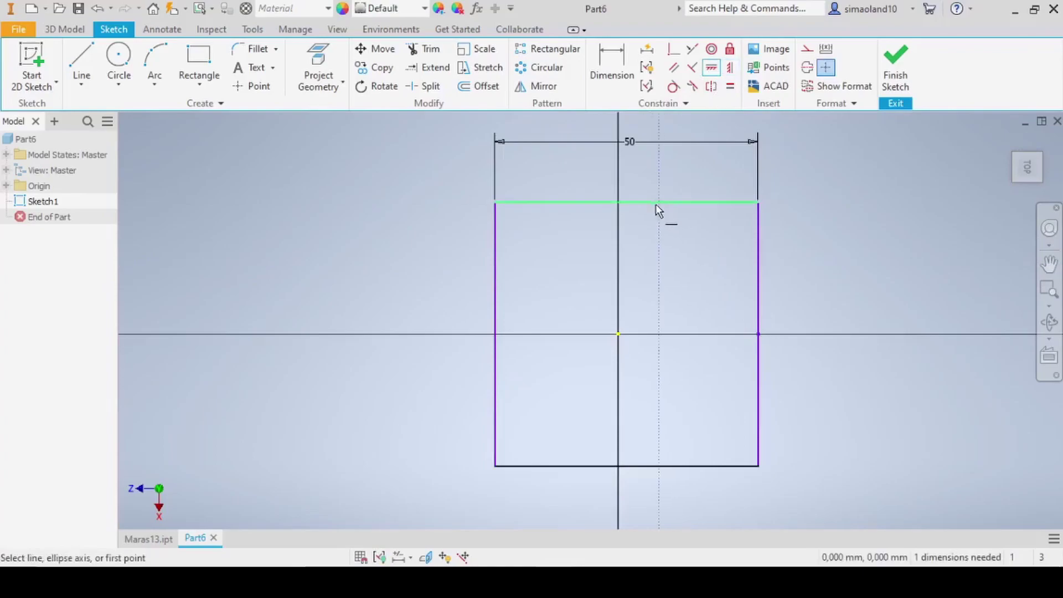
click(625, 202)
click(619, 333)
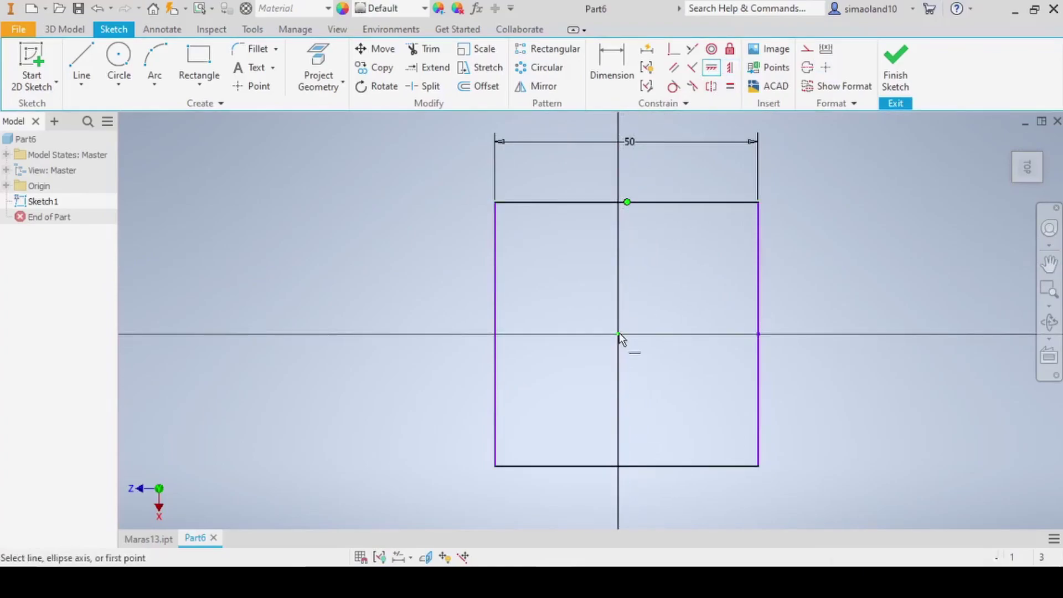
right_click(753, 145)
click(778, 126)
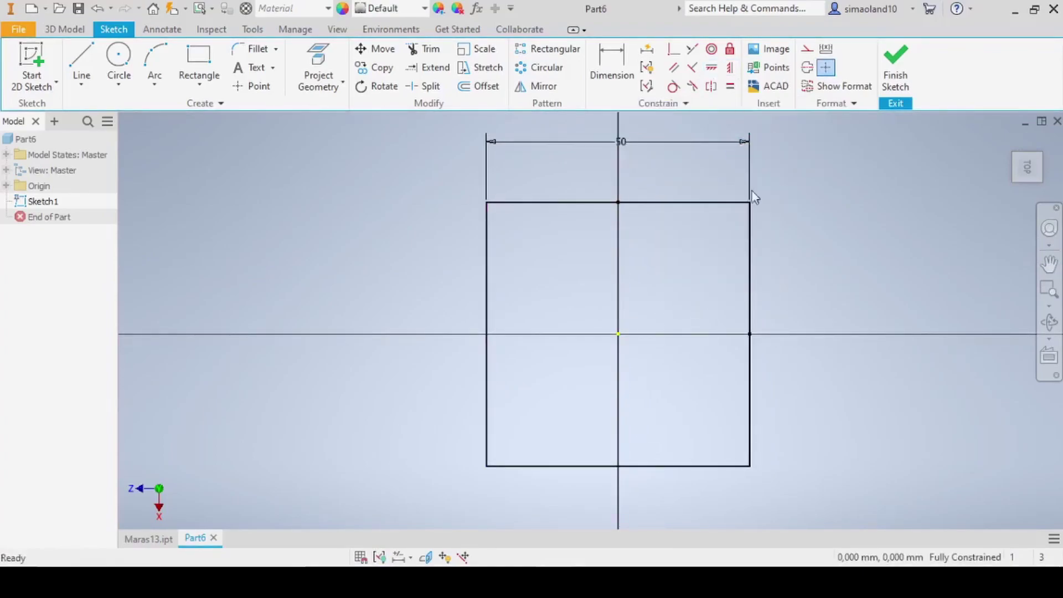
Finish the sketch and extrude the square 50 mm into a solid cube
click(901, 81)
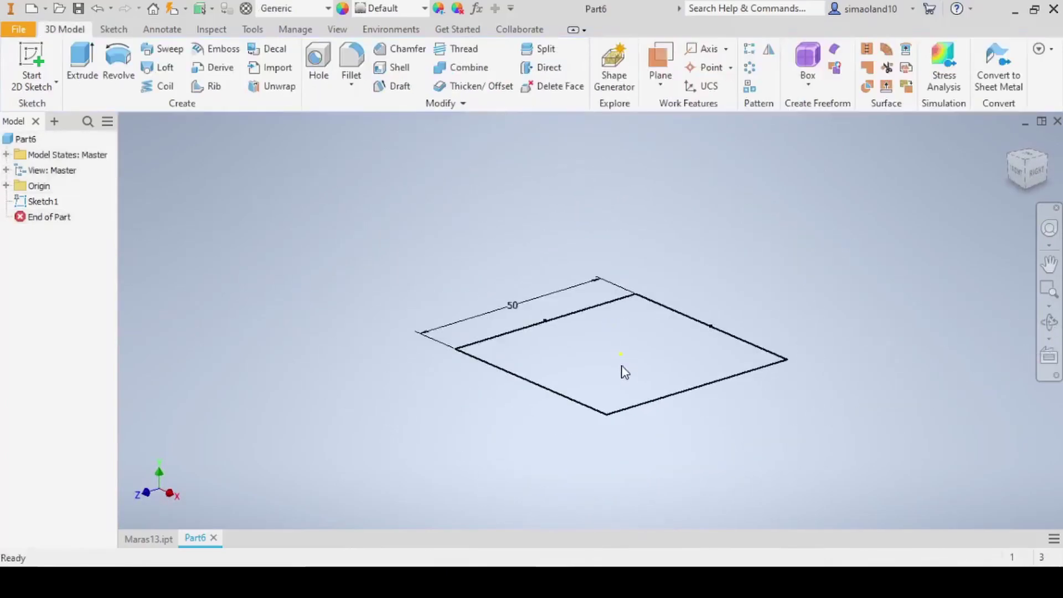
click(70, 83)
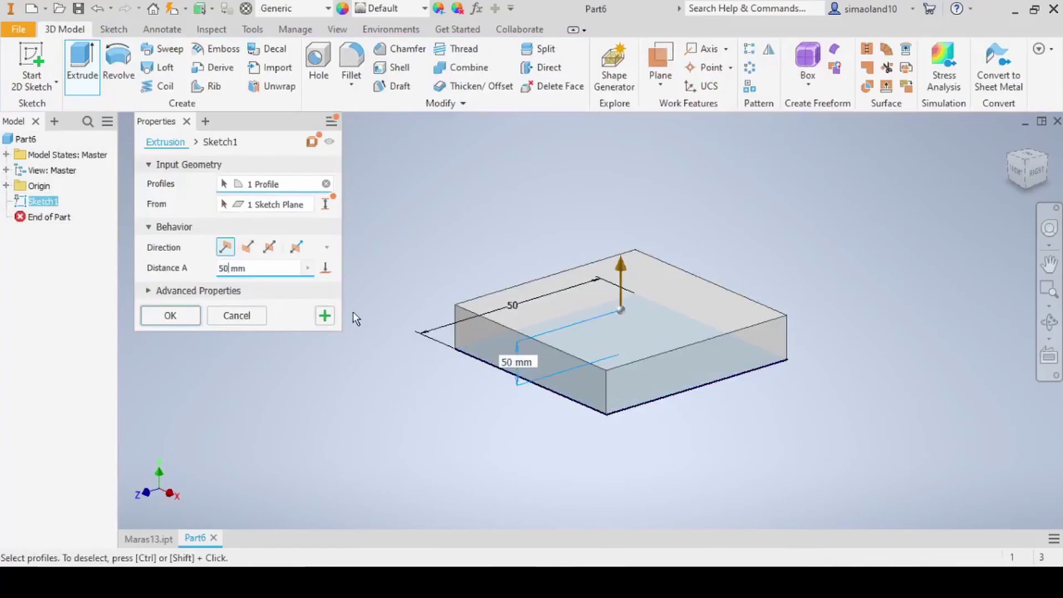
click(177, 314)
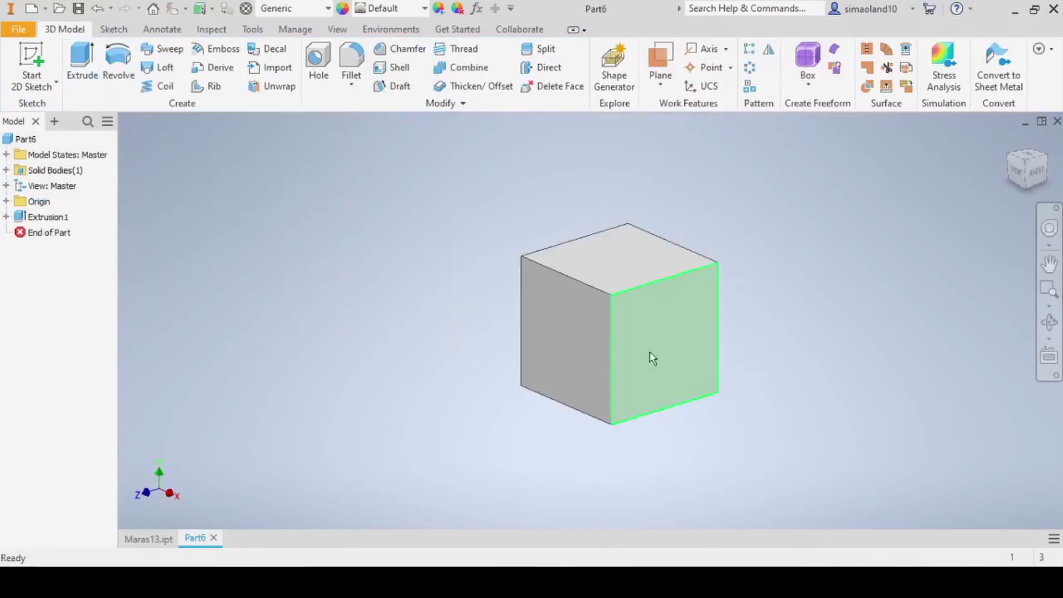
scroll(577, 180, down, 3)
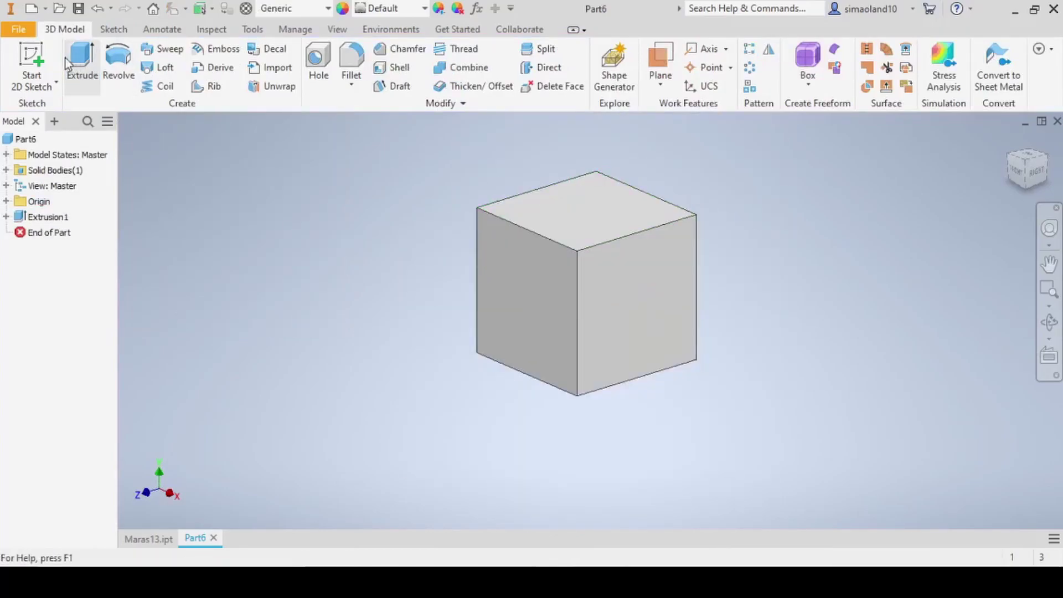
Start a sketch on the cube's right face and draw a short vertical centreline above it
click(32, 61)
click(623, 281)
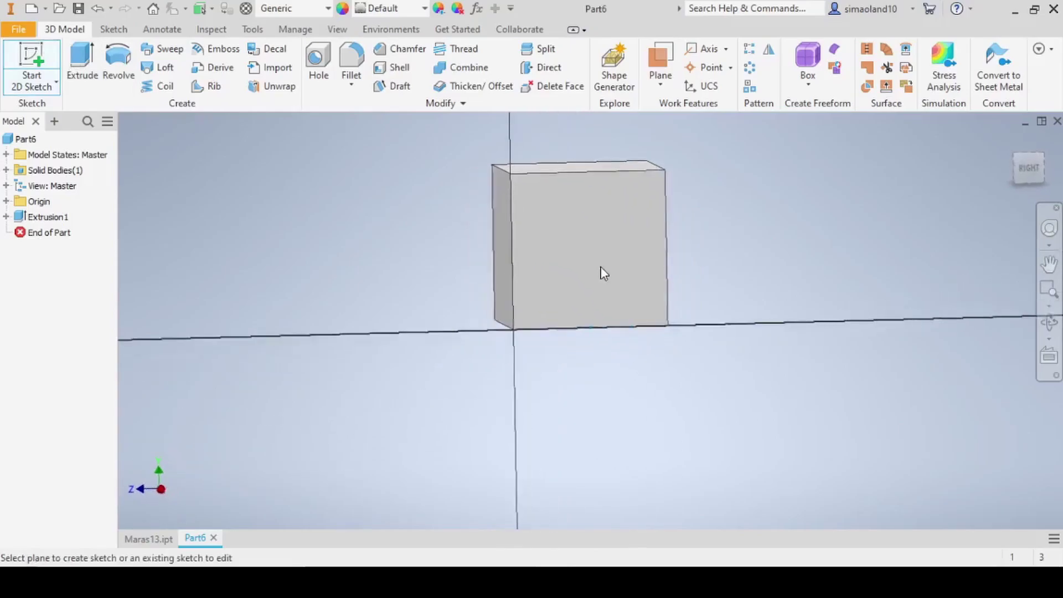
click(81, 61)
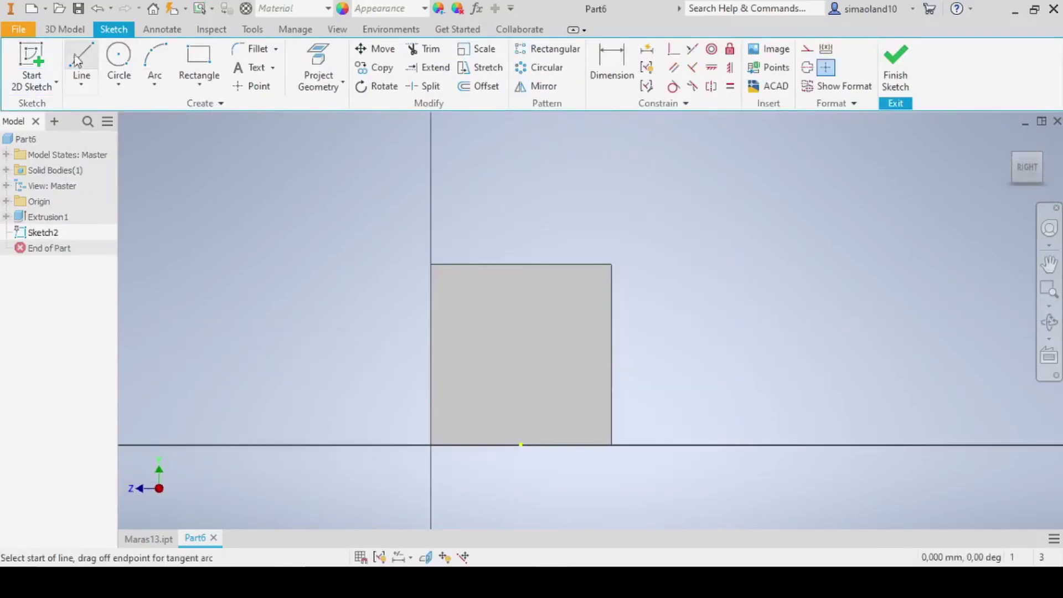
click(431, 263)
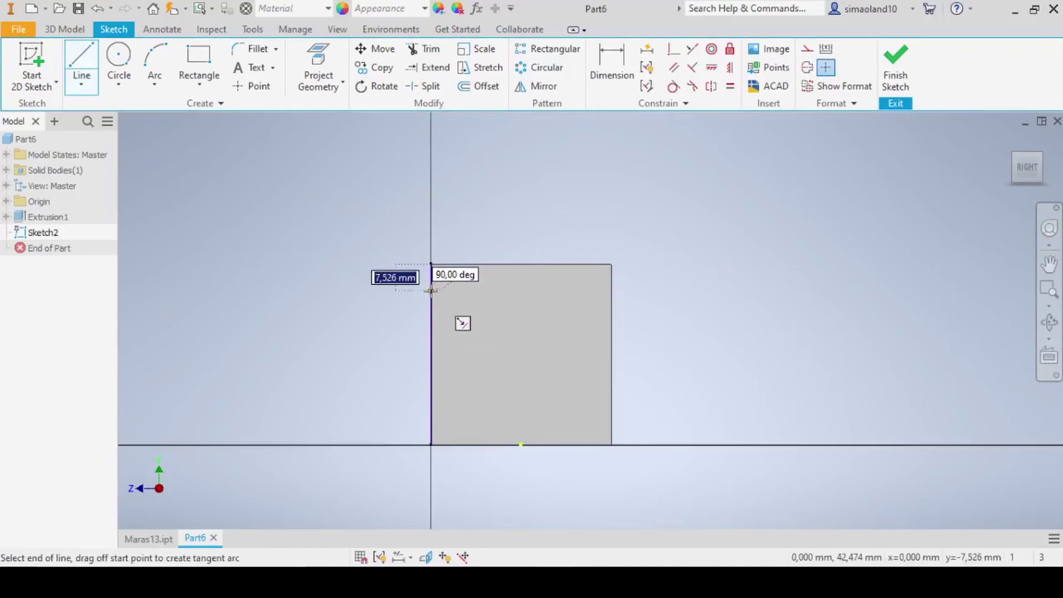
right_click(492, 207)
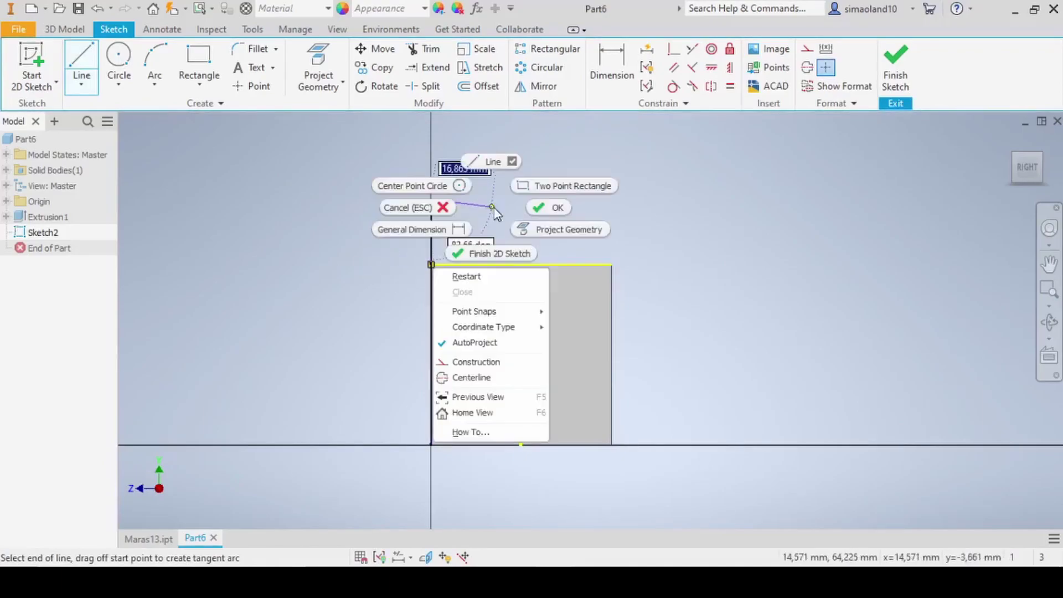
click(548, 207)
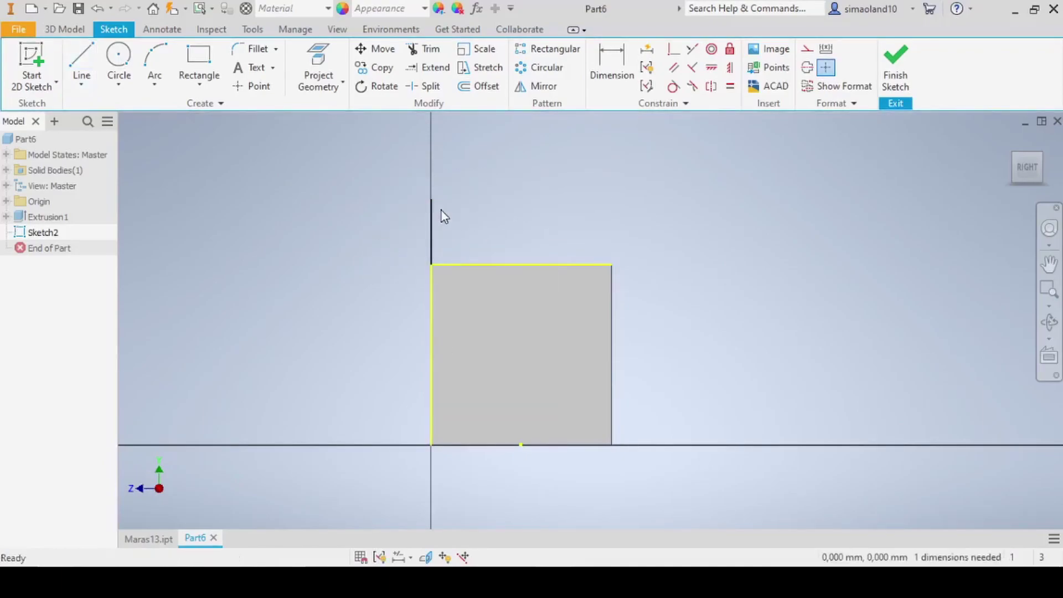
click(432, 222)
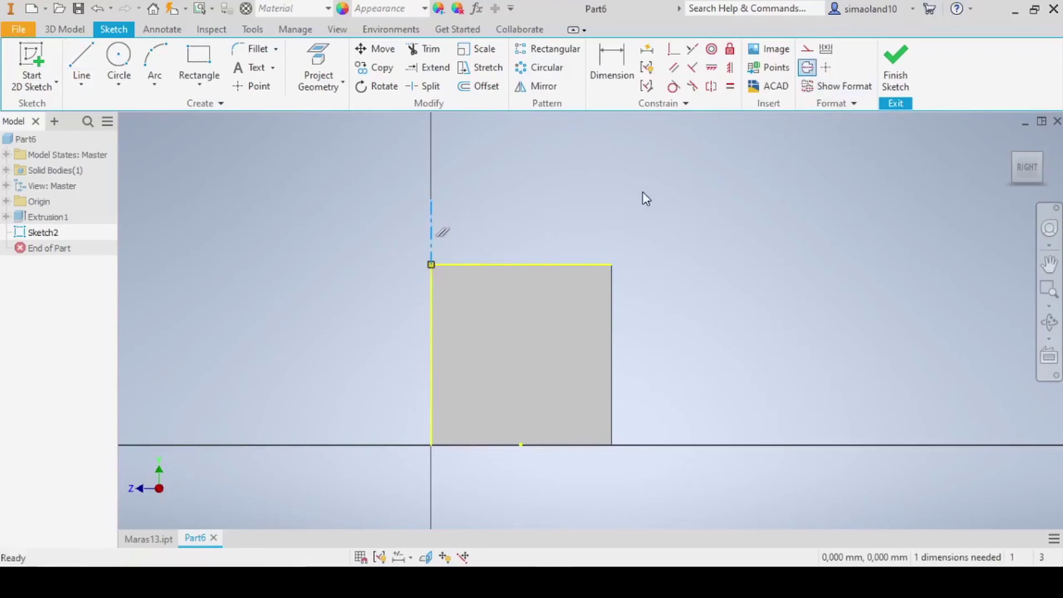
Draw a 250 mm diameter circle centred on the vertical line
click(118, 58)
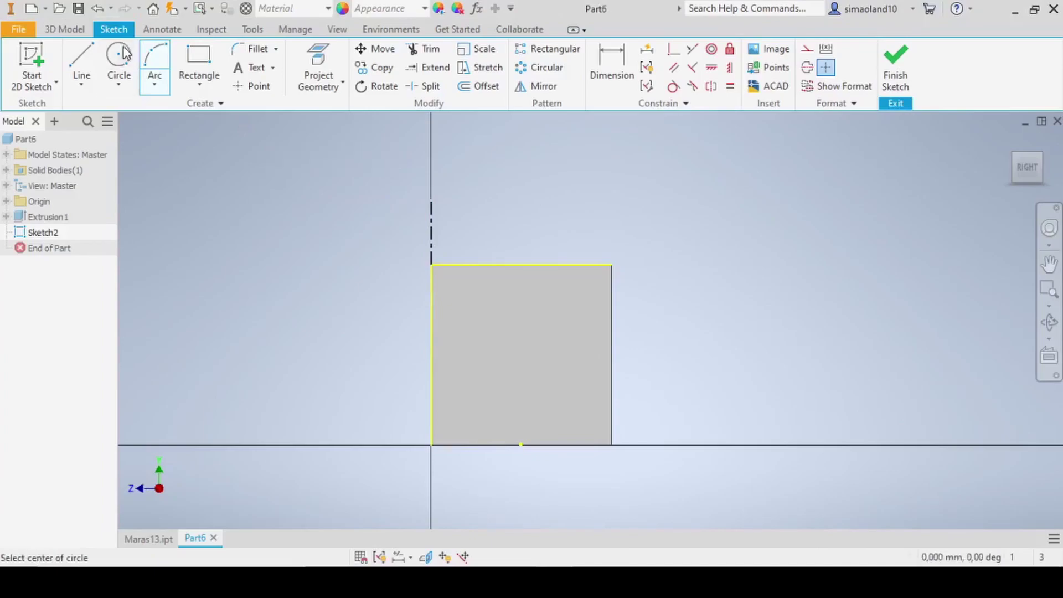
click(430, 176)
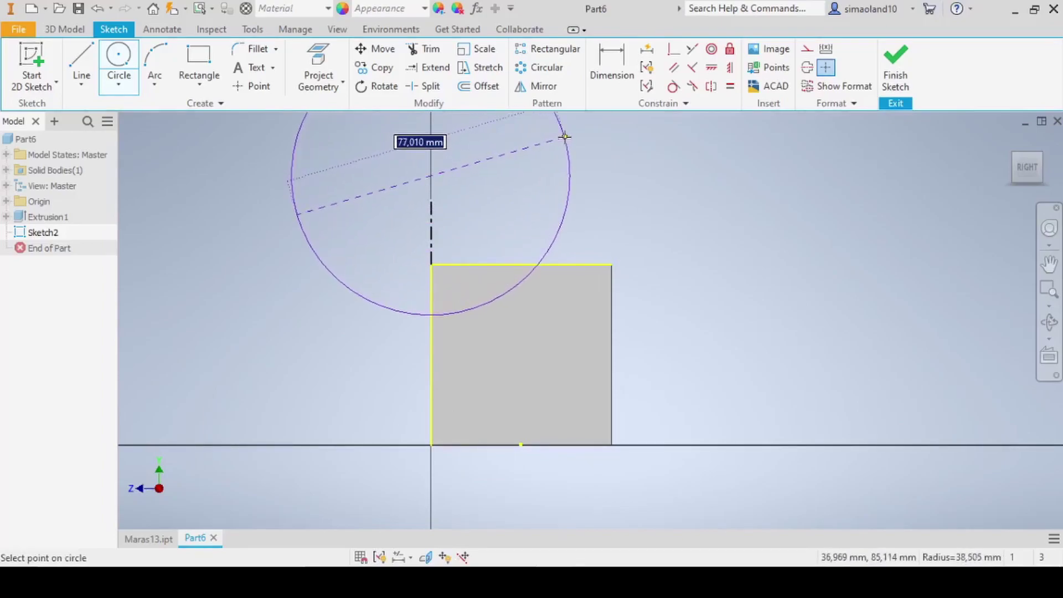
text(250)
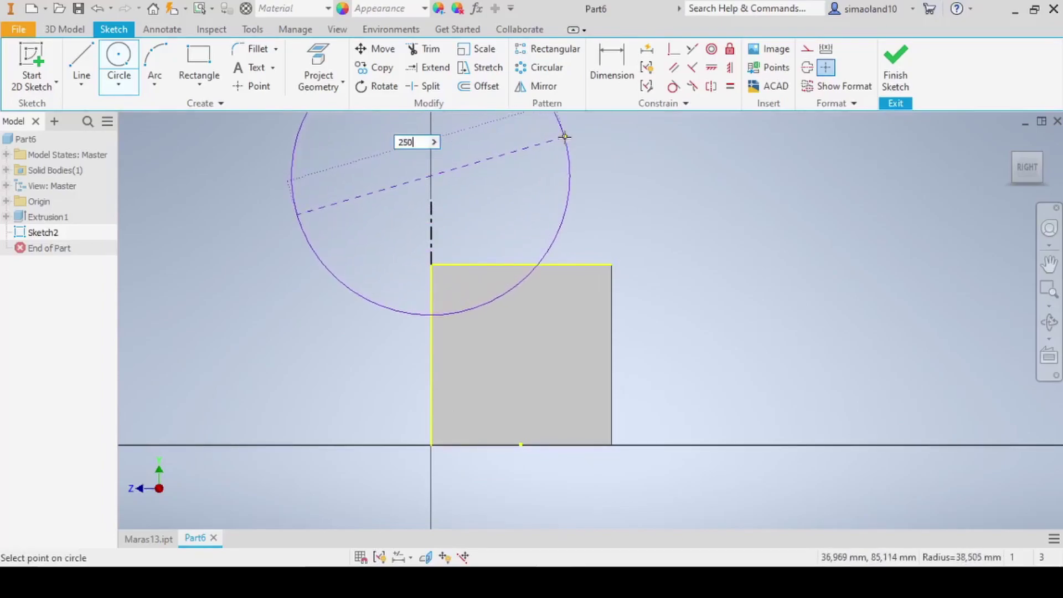
key(Return)
scroll(450, 301, down, 3)
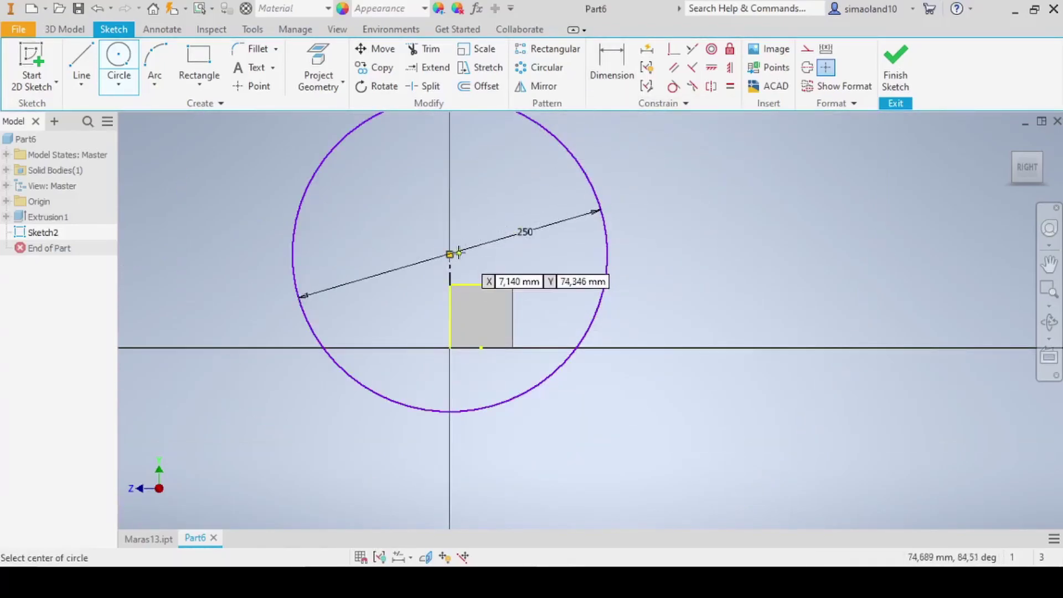
key(Escape)
scroll(443, 256, up, 2)
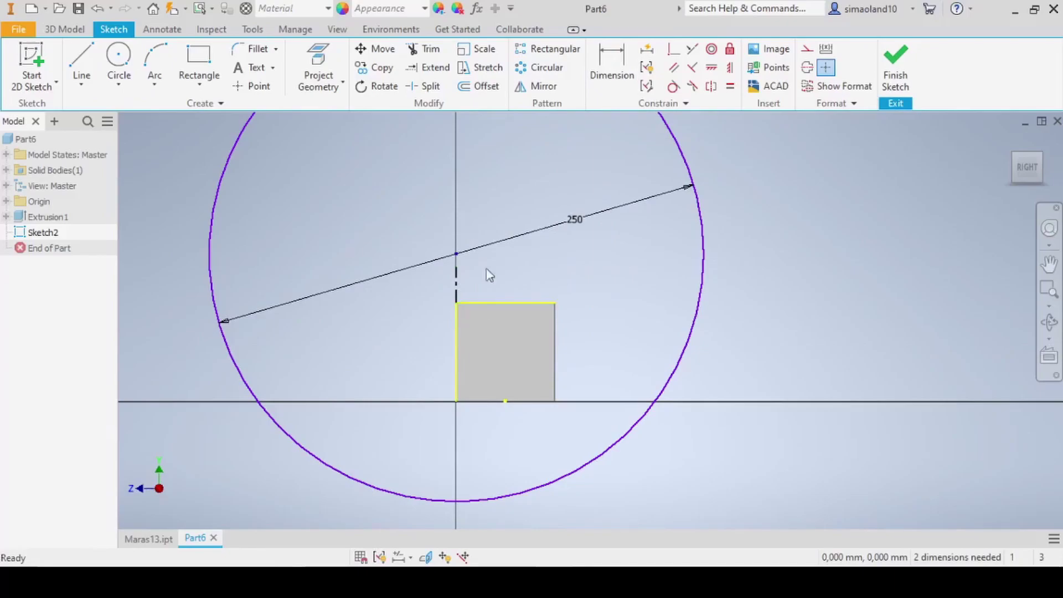
Place a point at the square's top-left corner and drag the circle into position
click(252, 86)
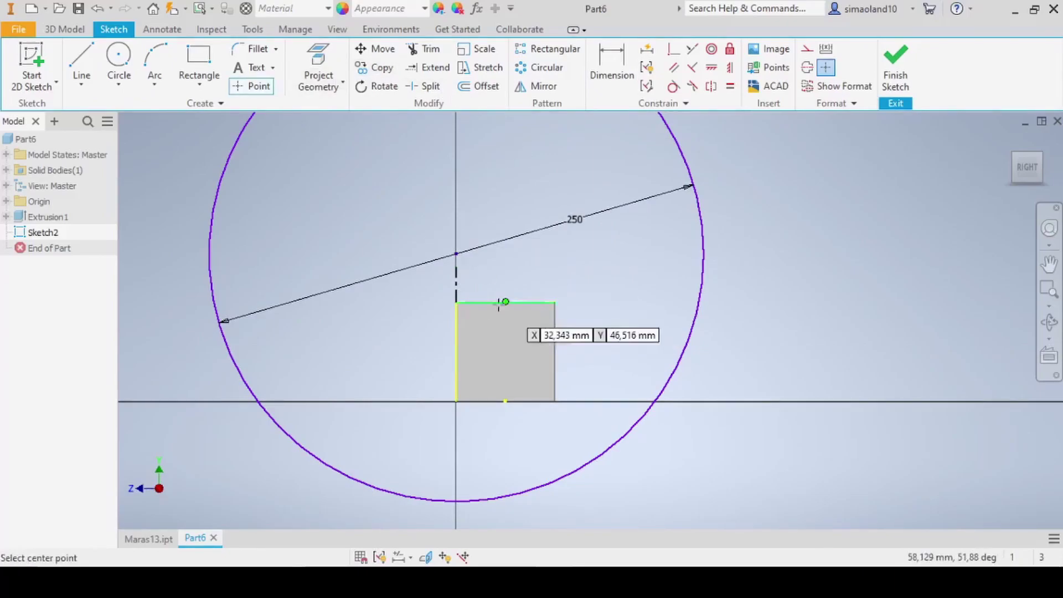
click(456, 303)
key(Escape)
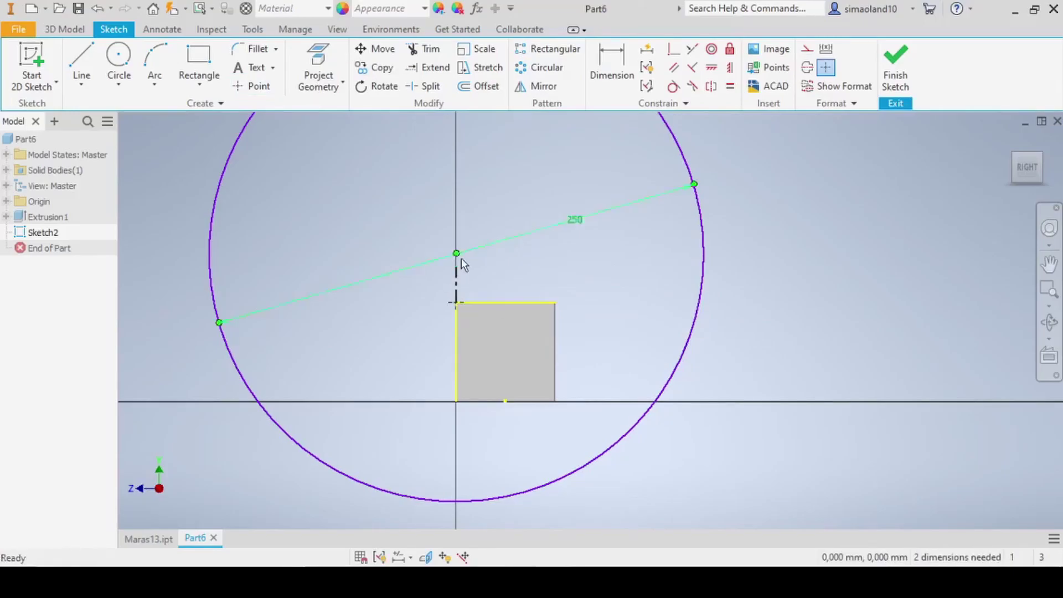
drag(456, 254, 457, 38)
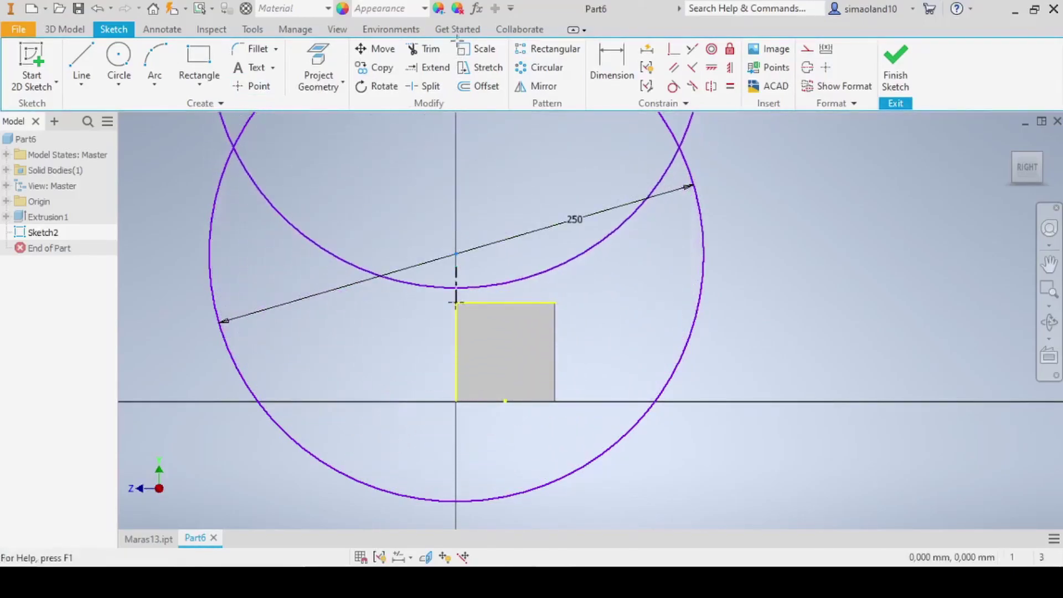
mouse_move(457, 40)
mouse_down()
mouse_move(454, 67)
mouse_move(473, 92)
mouse_up()
Dimension the circle centre 114 mm vertically from the square's corner
click(611, 71)
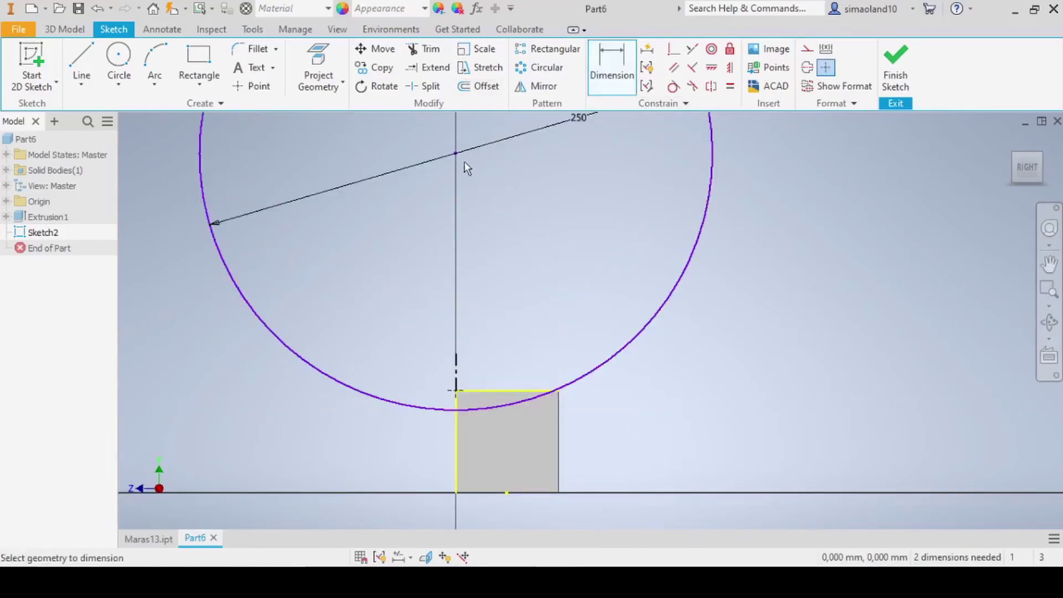
click(453, 397)
click(397, 293)
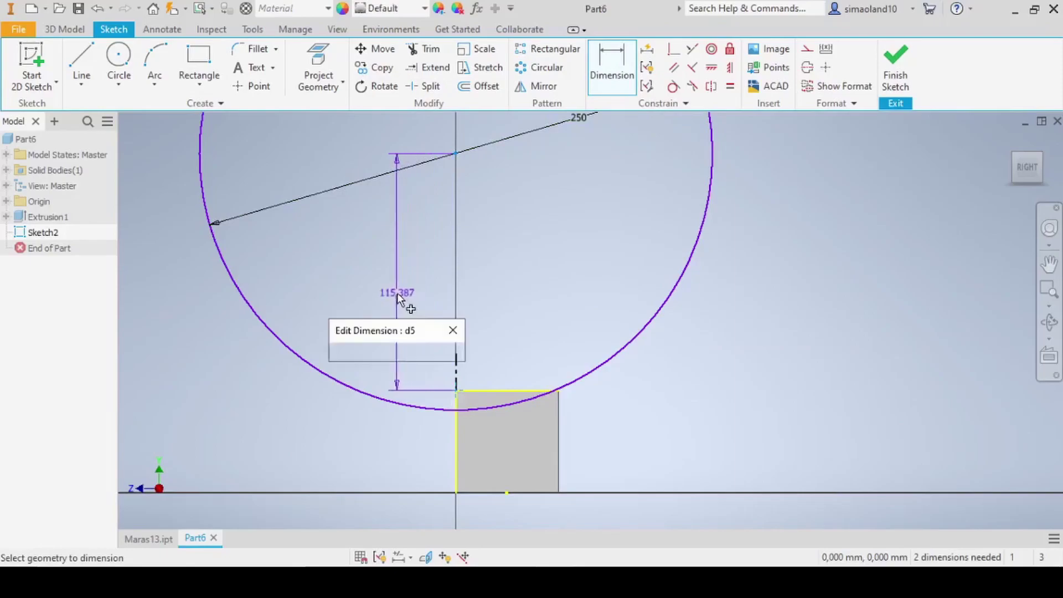
text(13)
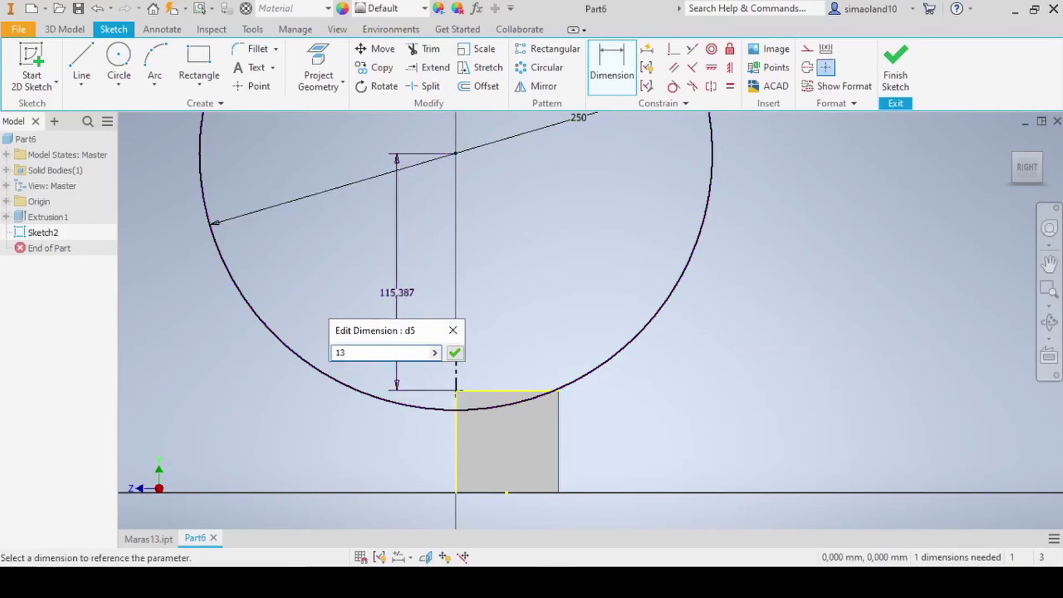
text(3)
key(Return)
click(390, 295)
text(114)
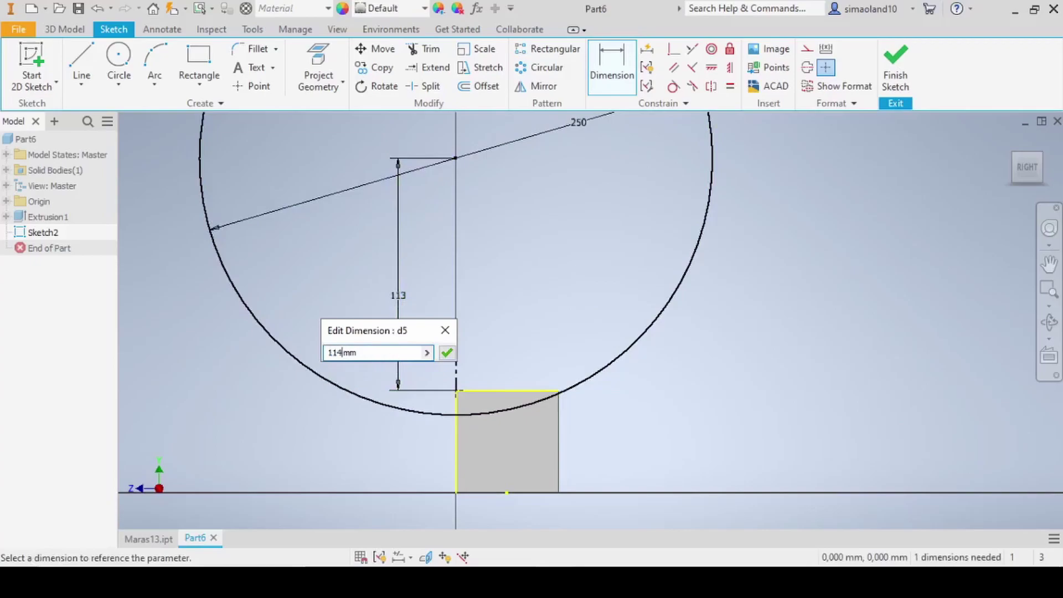
key(Return)
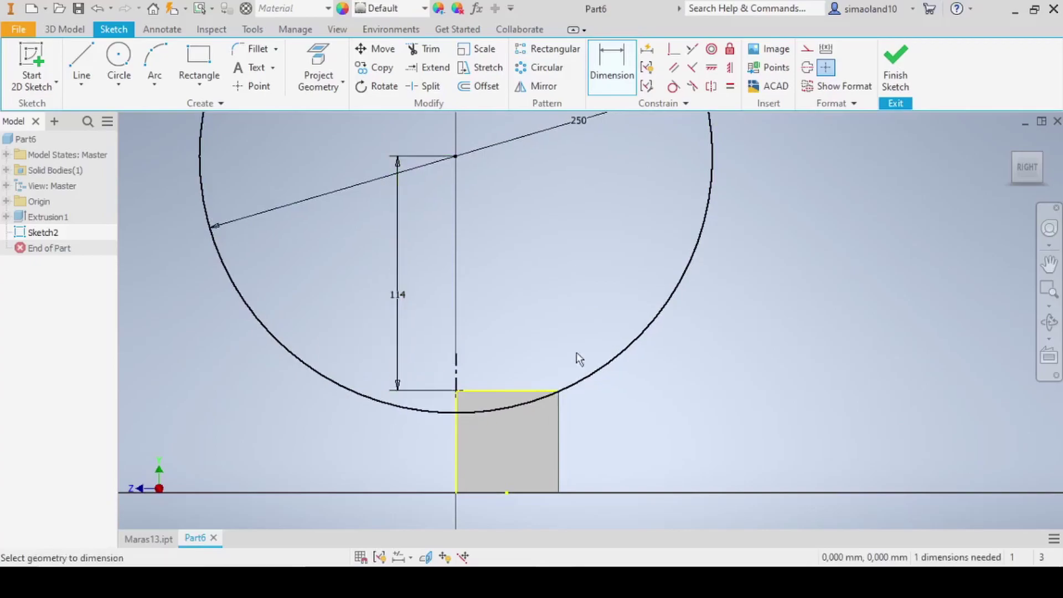
scroll(544, 395, up, 3)
Draw a vertical line from the top edge to the circle, 35 mm from the left edge
click(82, 62)
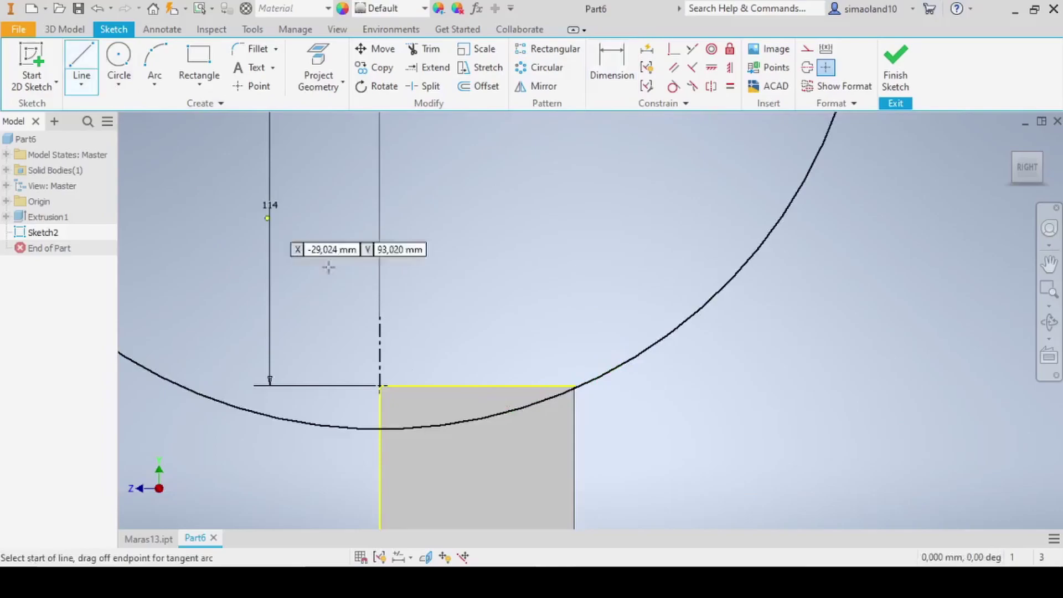
click(503, 386)
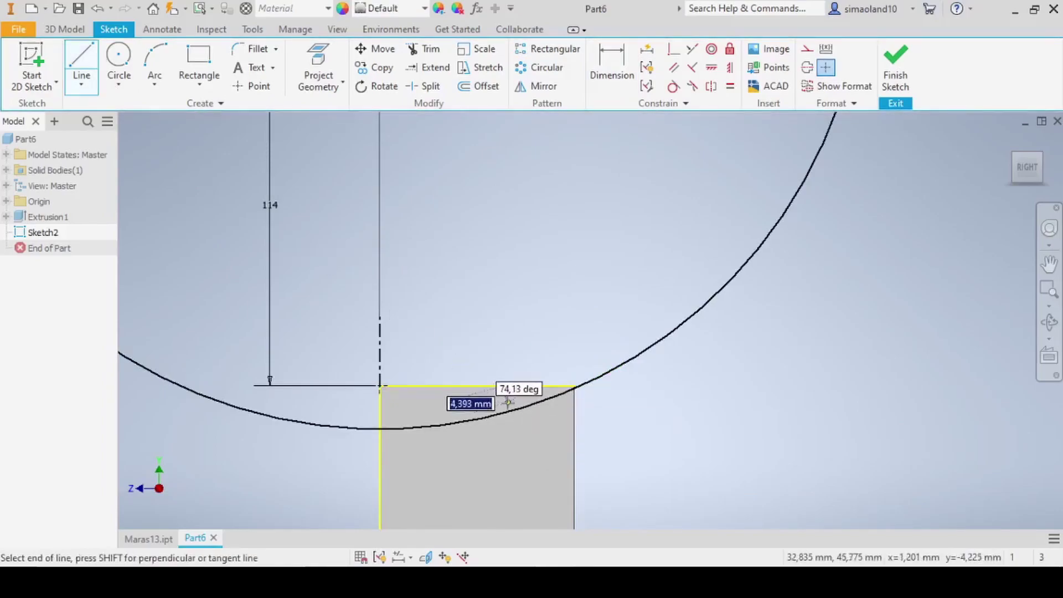
double_click(503, 413)
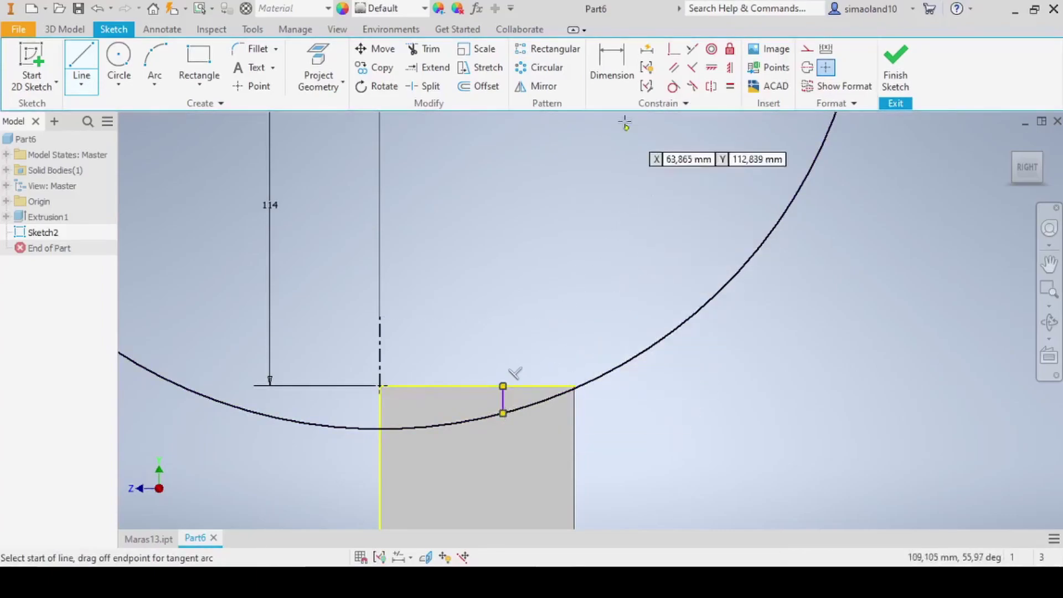
click(611, 66)
click(383, 410)
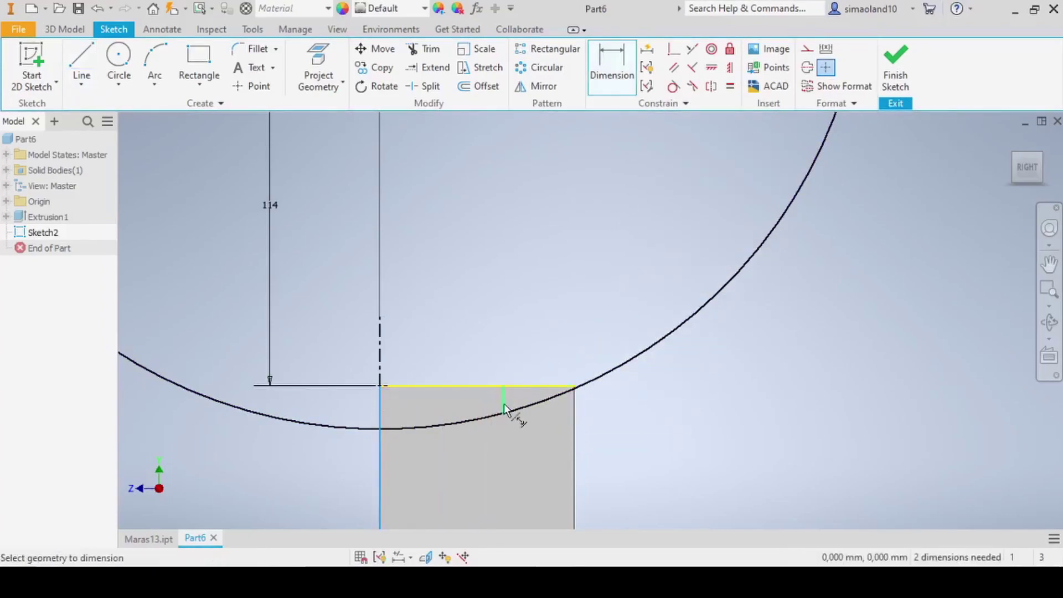
click(503, 409)
click(439, 277)
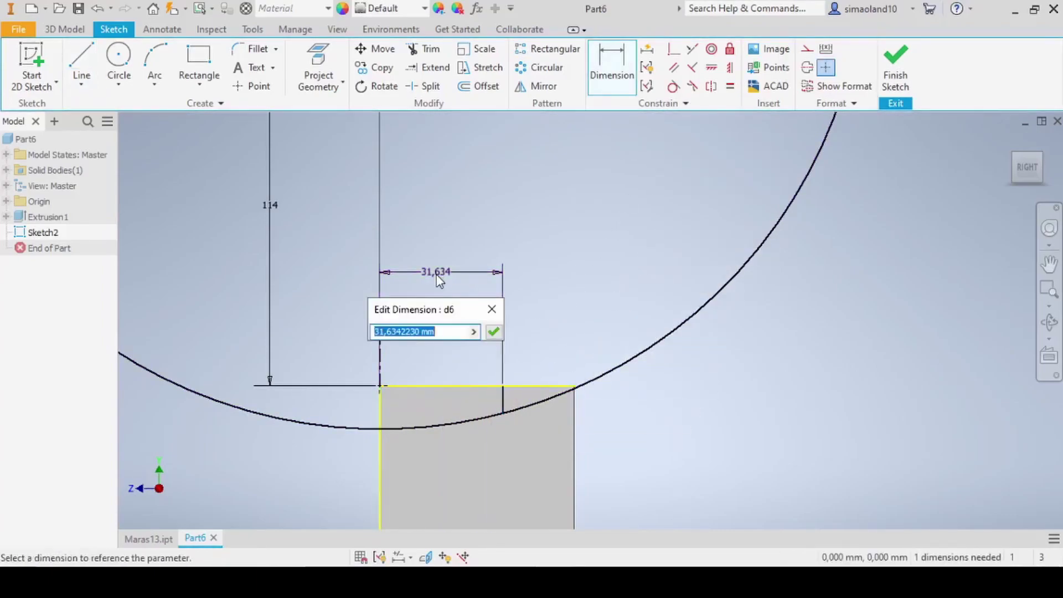
text(35)
key(Return)
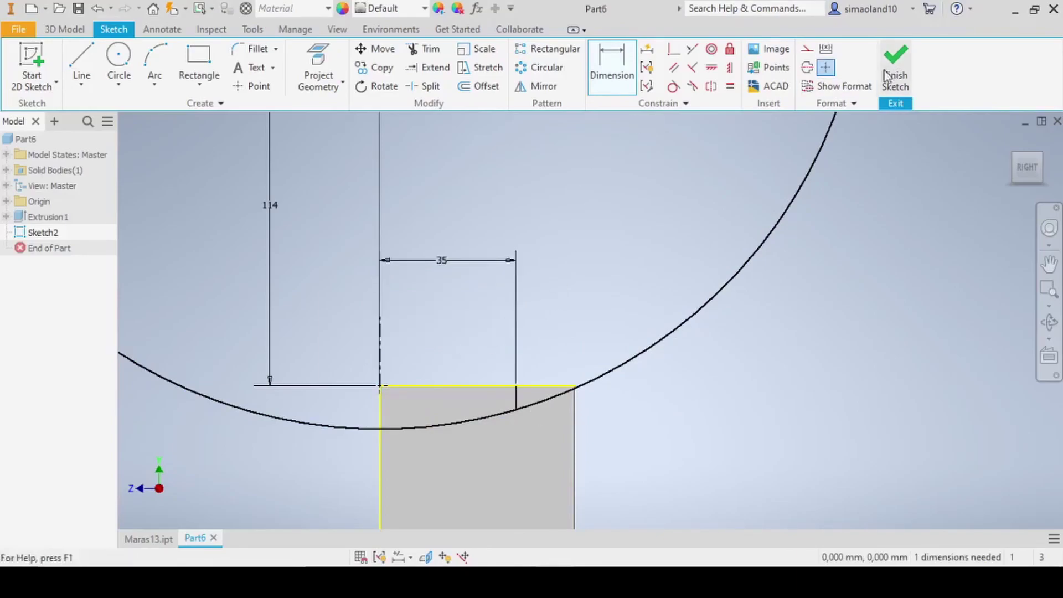
Trim the circle to an arc and fillet the line-arc corner with 2 mm radius
click(429, 49)
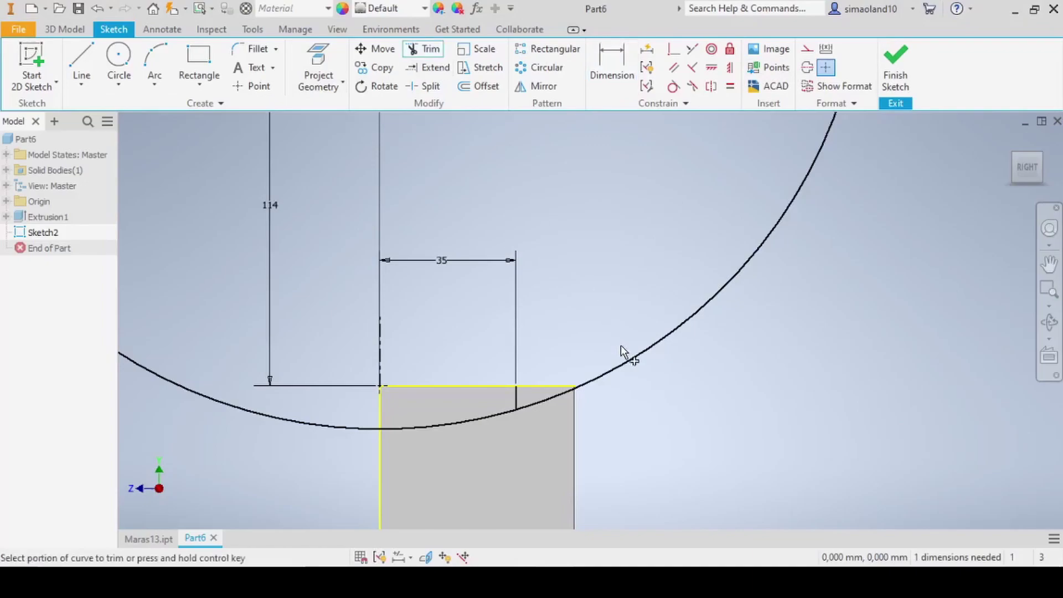
click(632, 358)
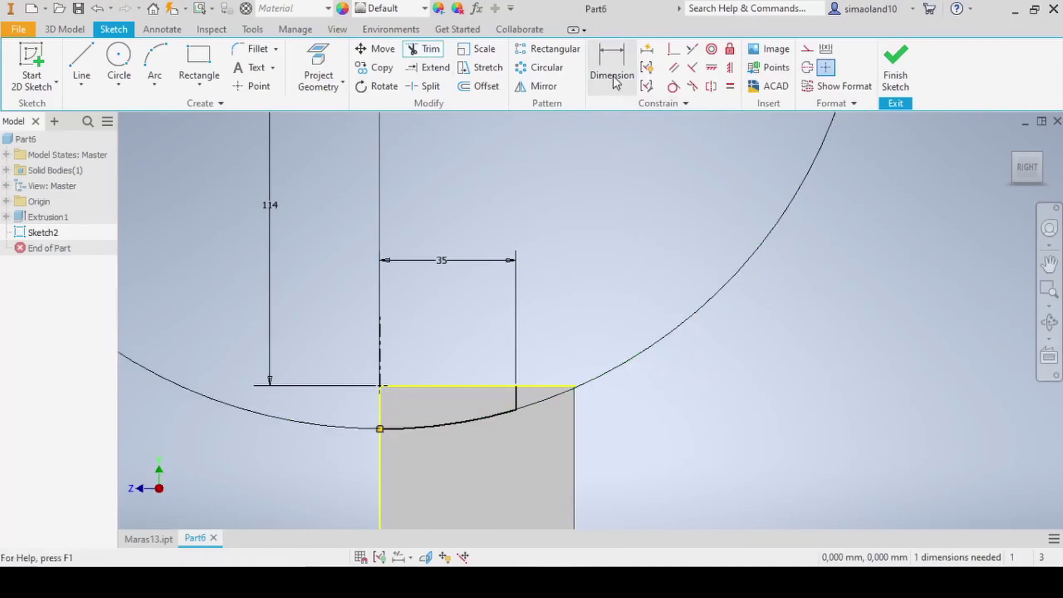
click(258, 48)
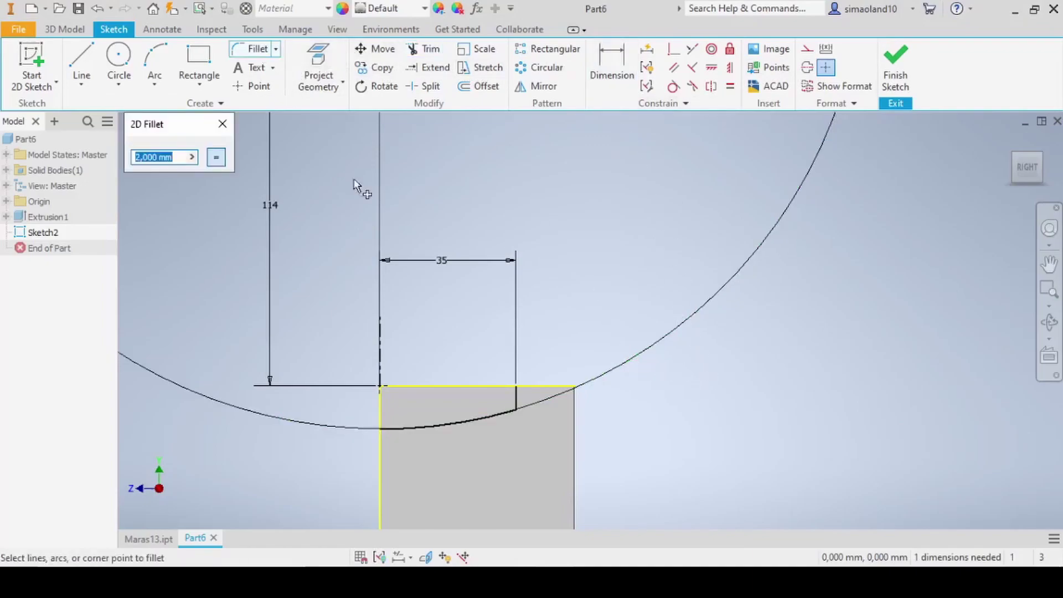
click(516, 402)
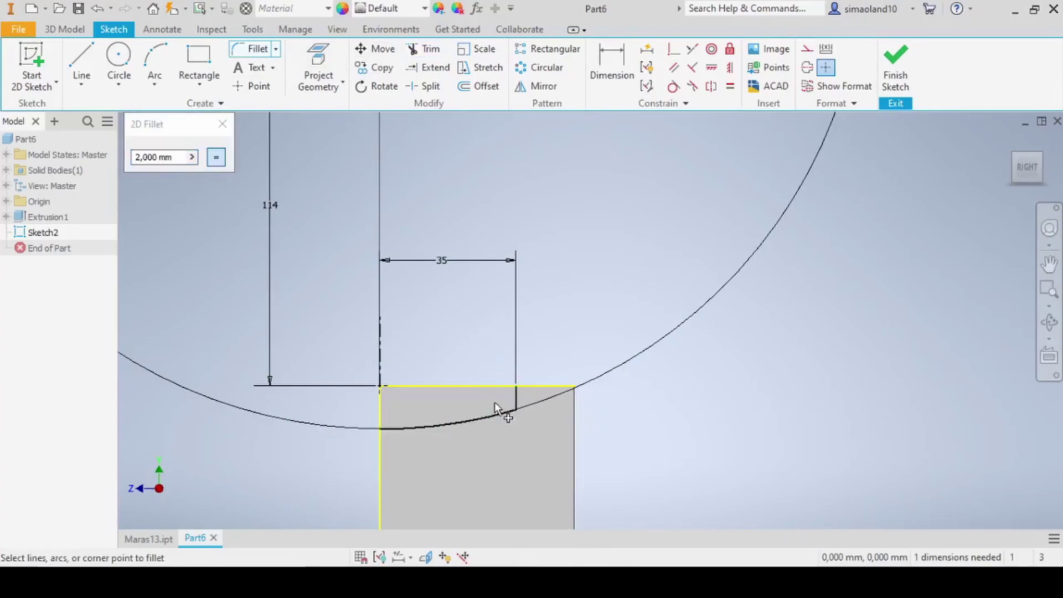
click(506, 414)
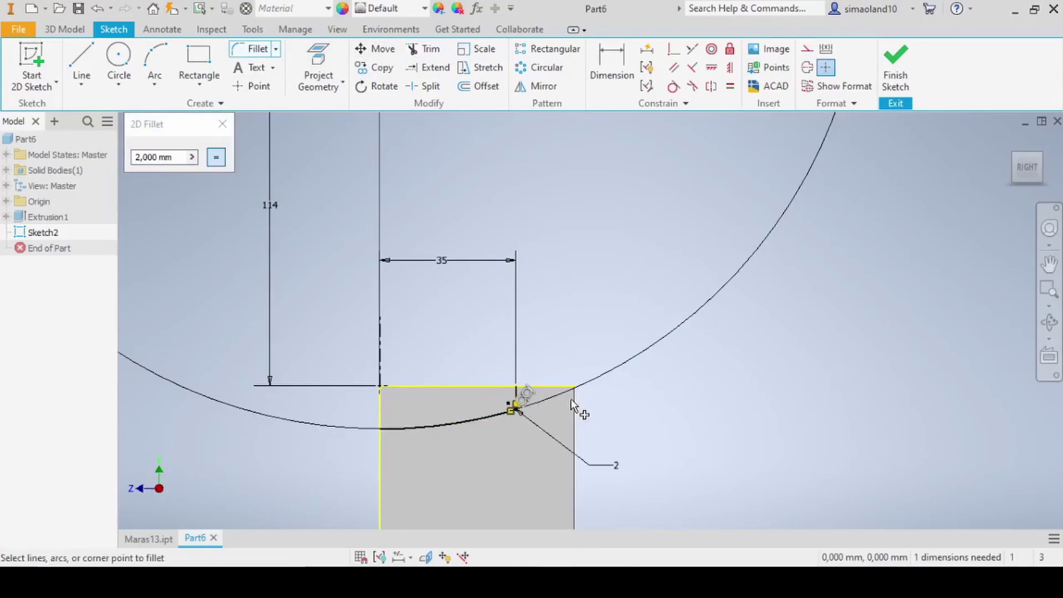
click(212, 128)
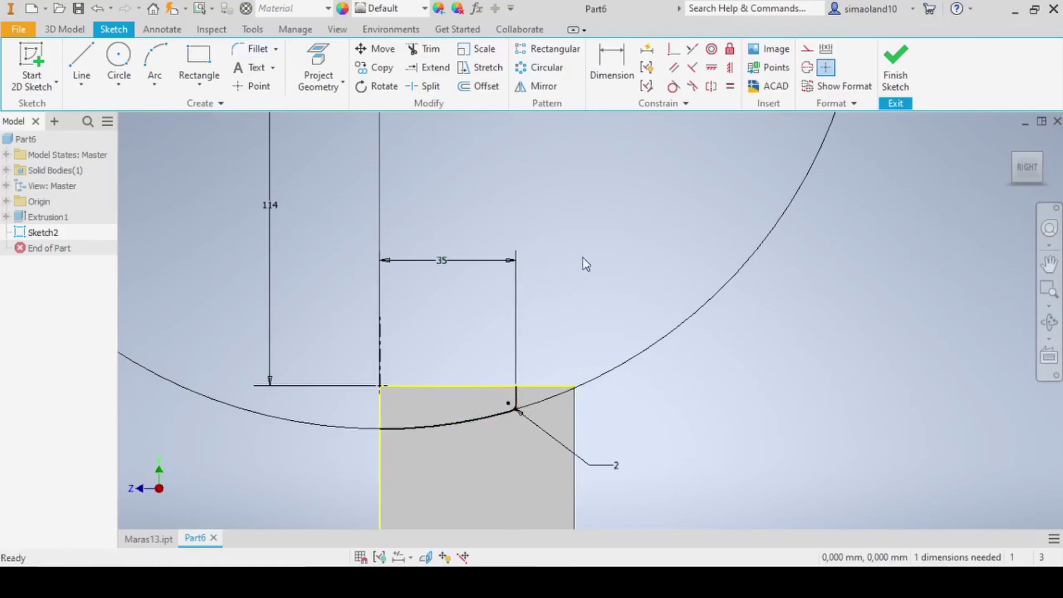
scroll(538, 323, up, 2)
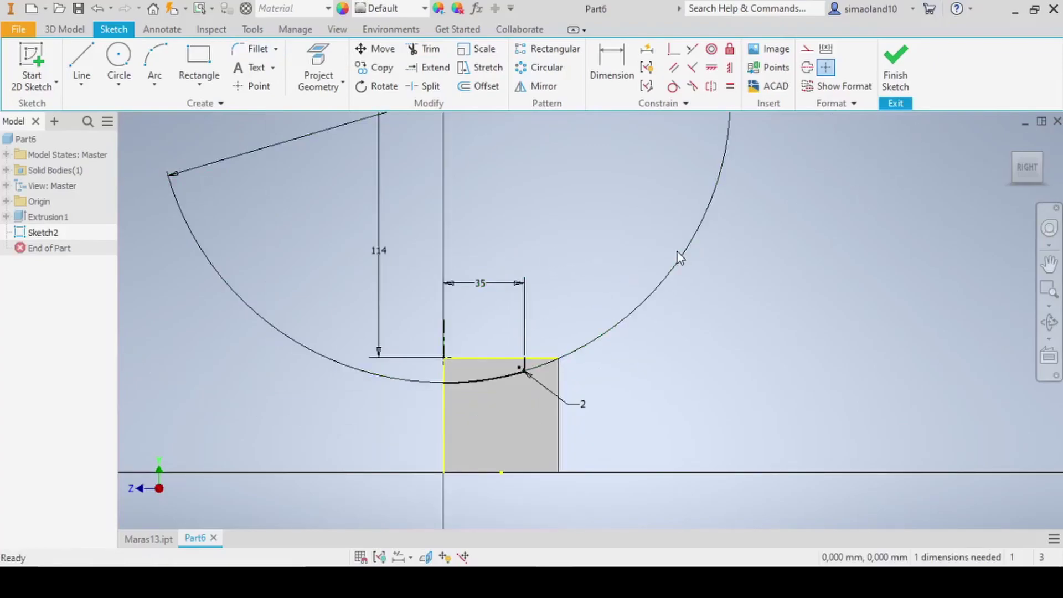
Revolve the profile as a cut to carve the curved recess into the cube
click(895, 75)
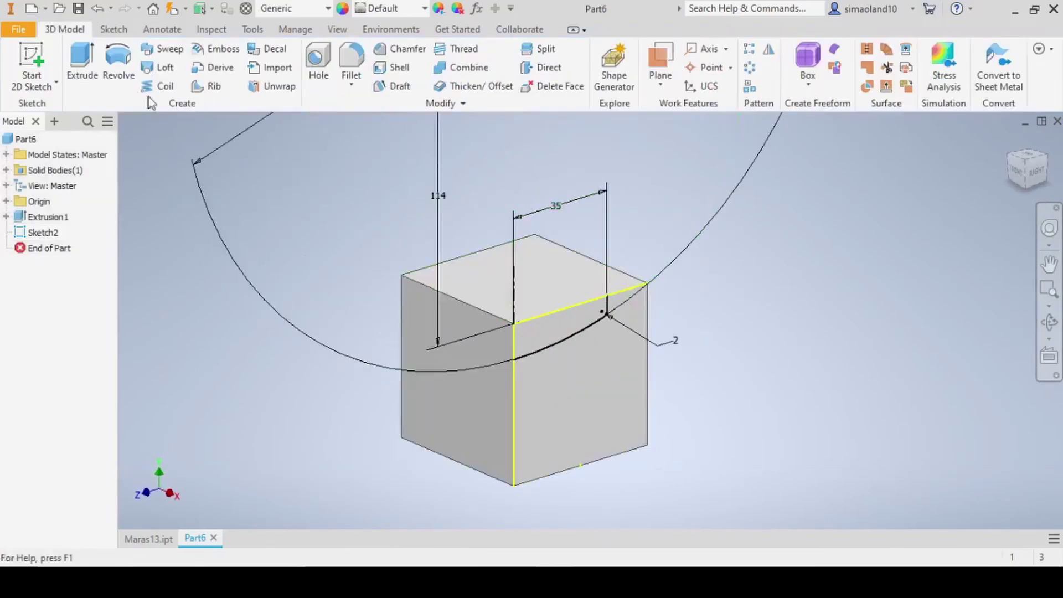
key(r)
click(248, 312)
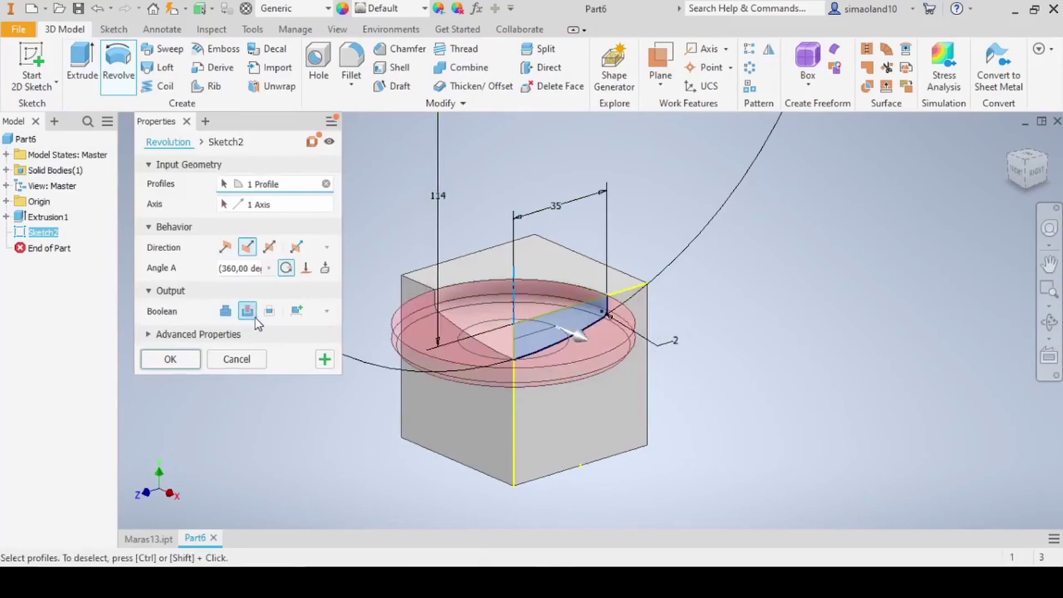
click(171, 361)
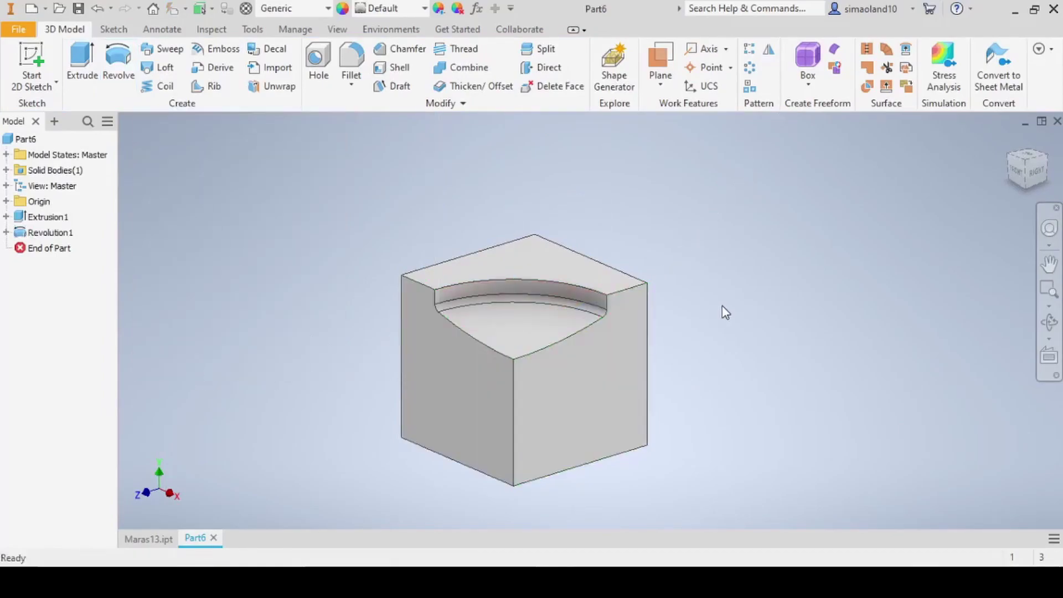
Orbit the view and start a new sketch on the cube's top face
click(1040, 326)
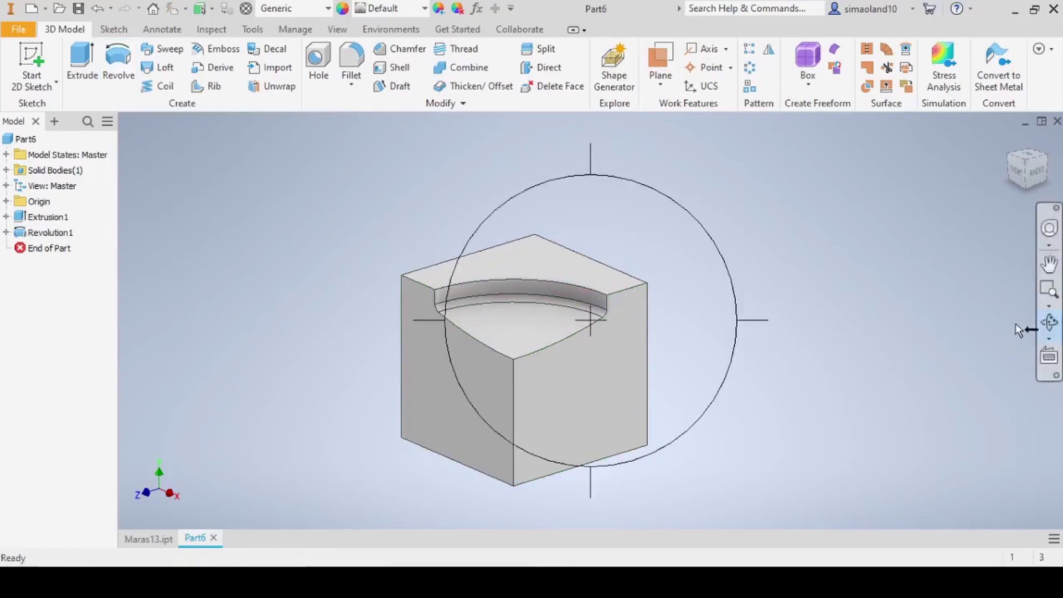
drag(498, 277, 506, 405)
click(17, 64)
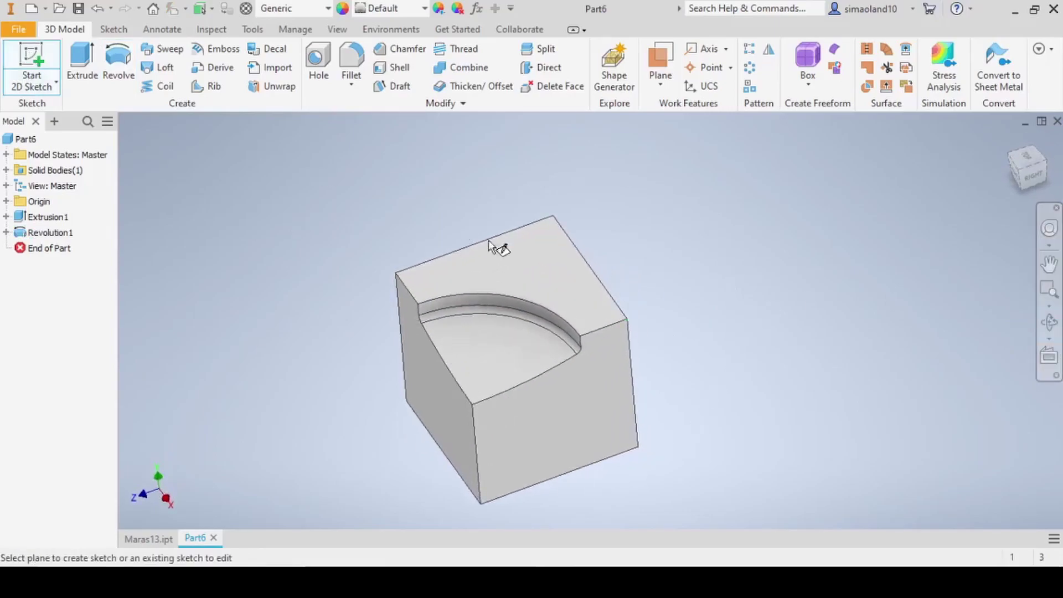
click(561, 270)
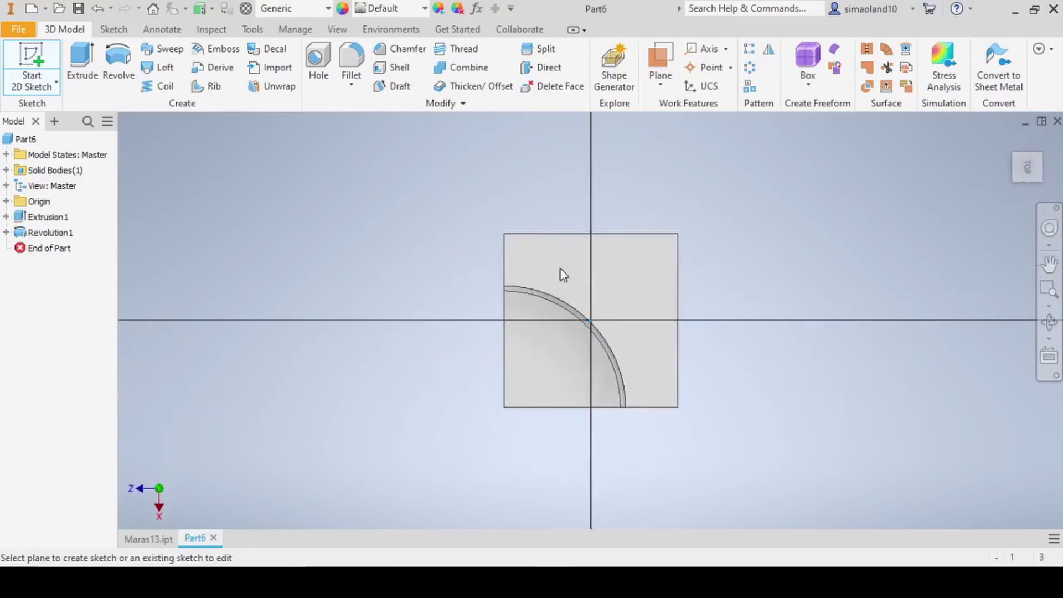
Draw a rectangle and constrain its sides equal to make a square
scroll(624, 318, down, 4)
scroll(624, 317, up, 3)
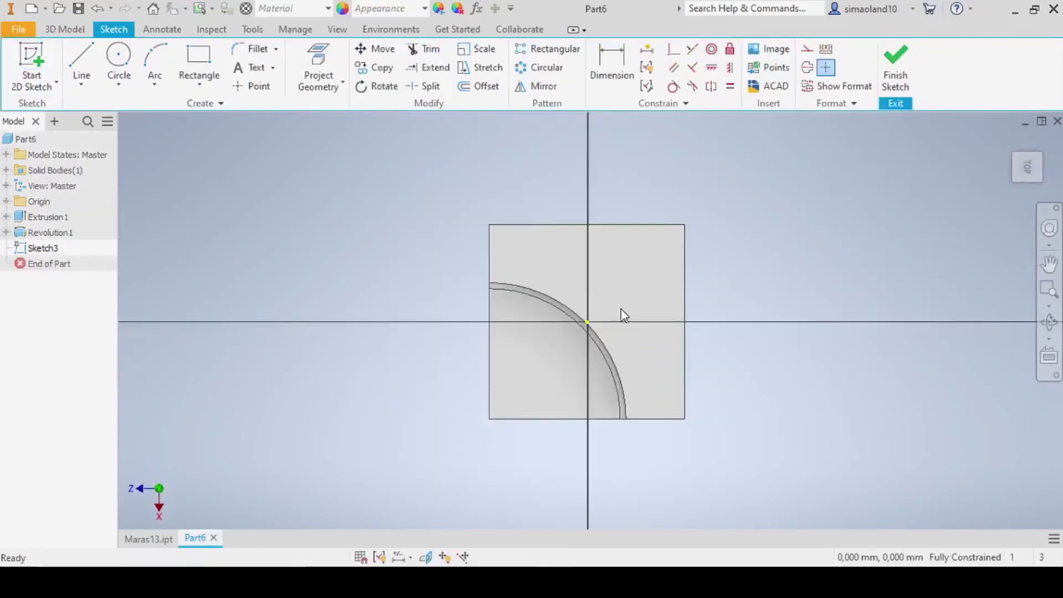
click(198, 64)
click(623, 242)
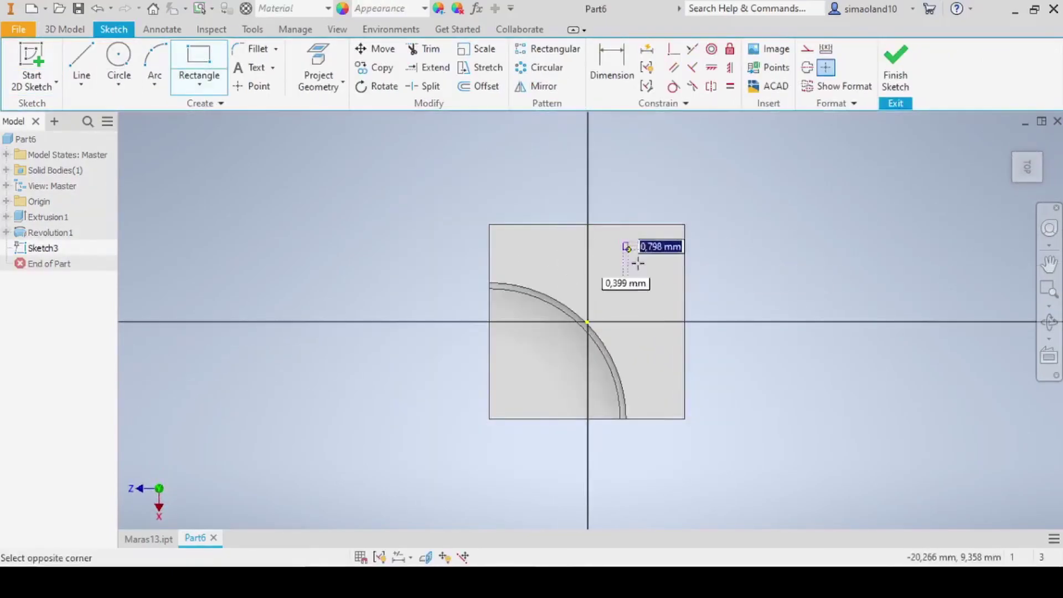
click(670, 300)
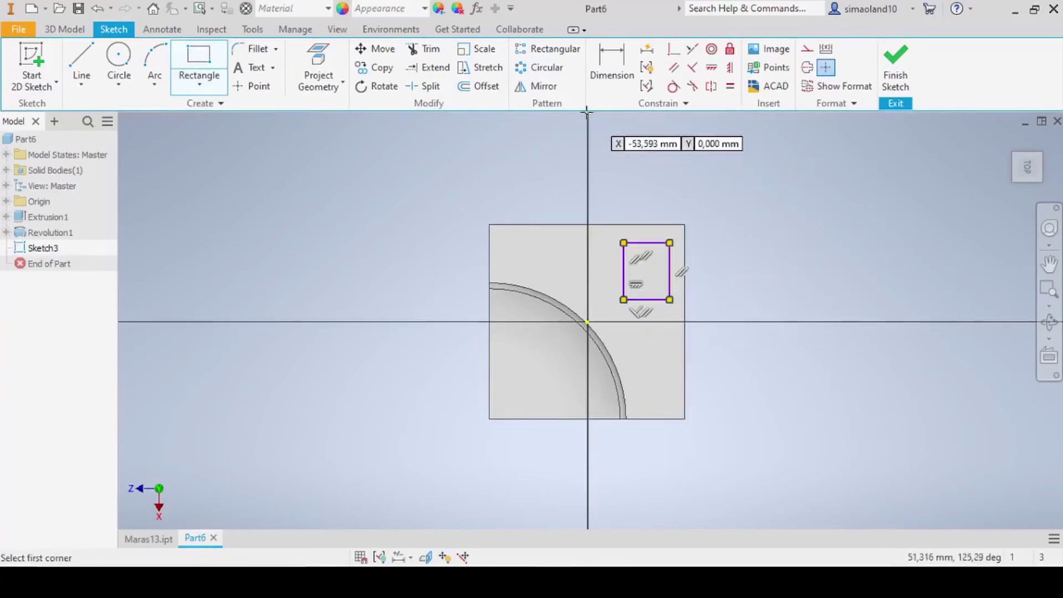
click(611, 64)
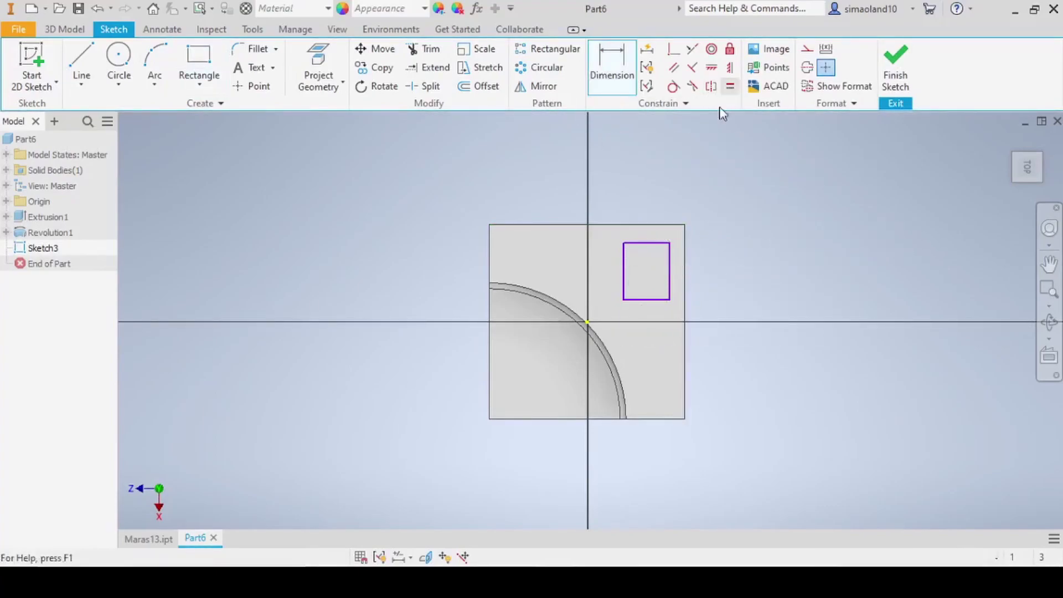
click(729, 86)
click(670, 276)
click(653, 300)
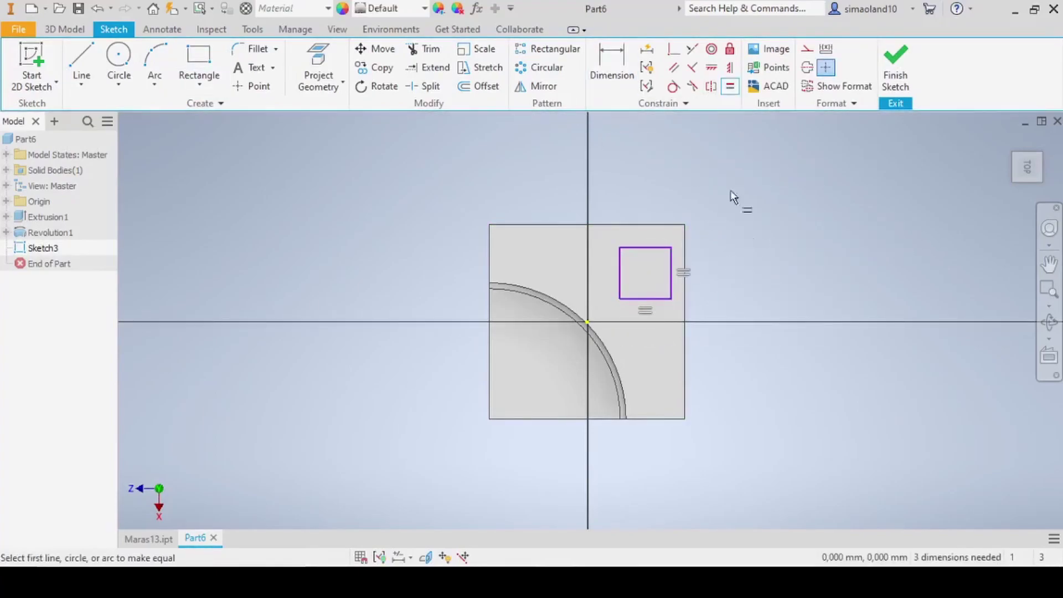
Dimension the square's width to 15 mm
click(611, 64)
click(623, 280)
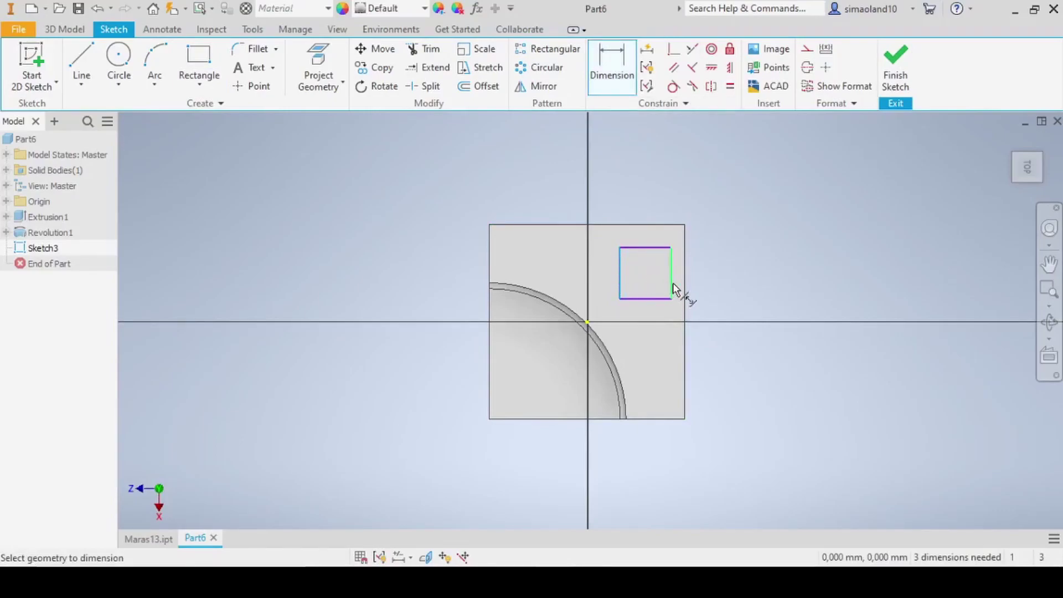
click(671, 288)
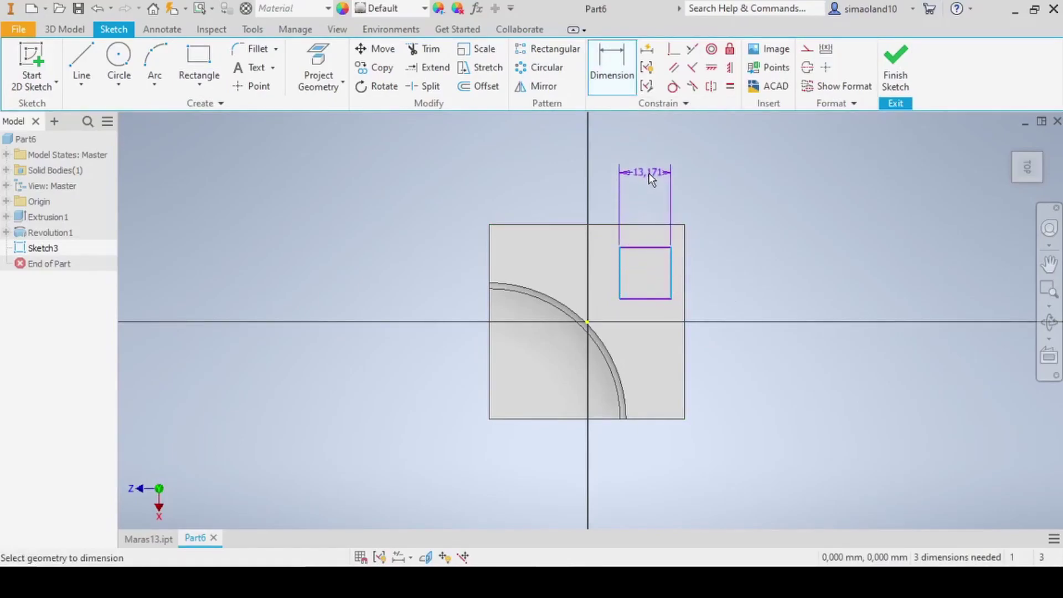
click(644, 189)
text(15)
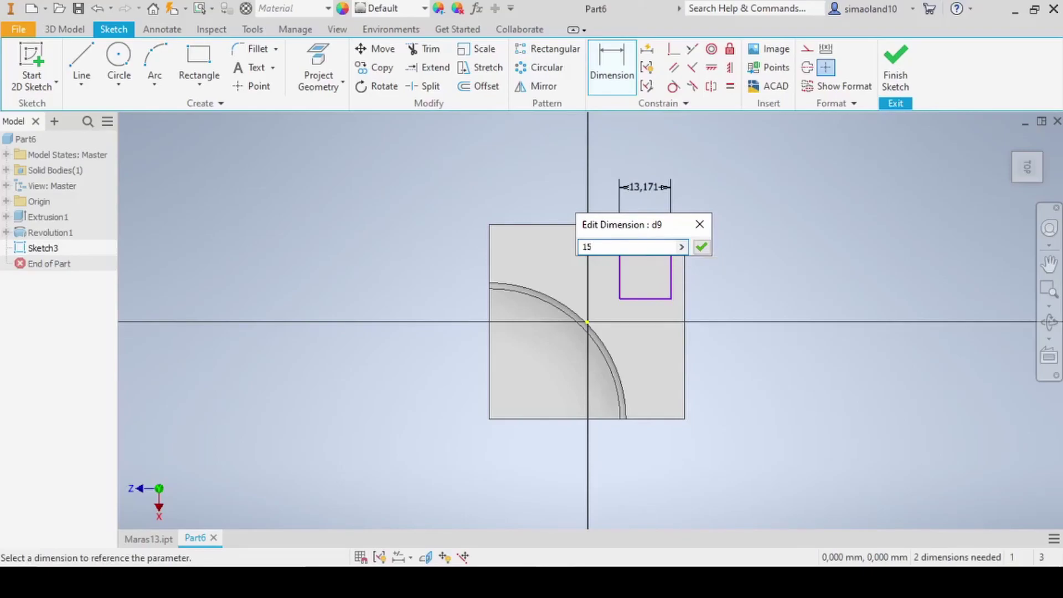
key(Return)
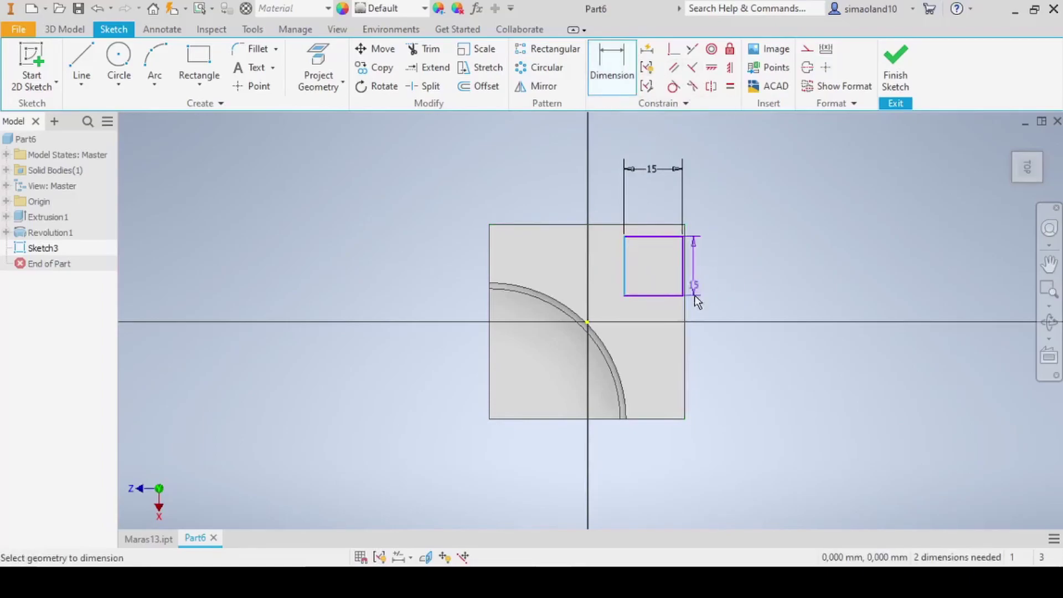
Position the square 21 mm from the part's right edge and 21 mm from its top edge
click(686, 357)
click(743, 199)
text(21)
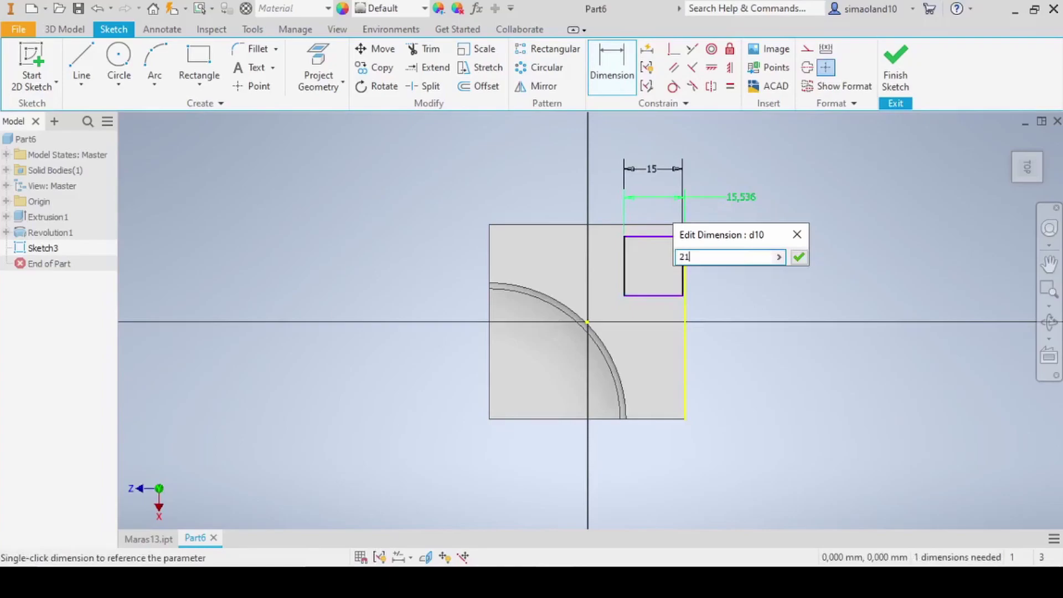
key(Return)
click(646, 225)
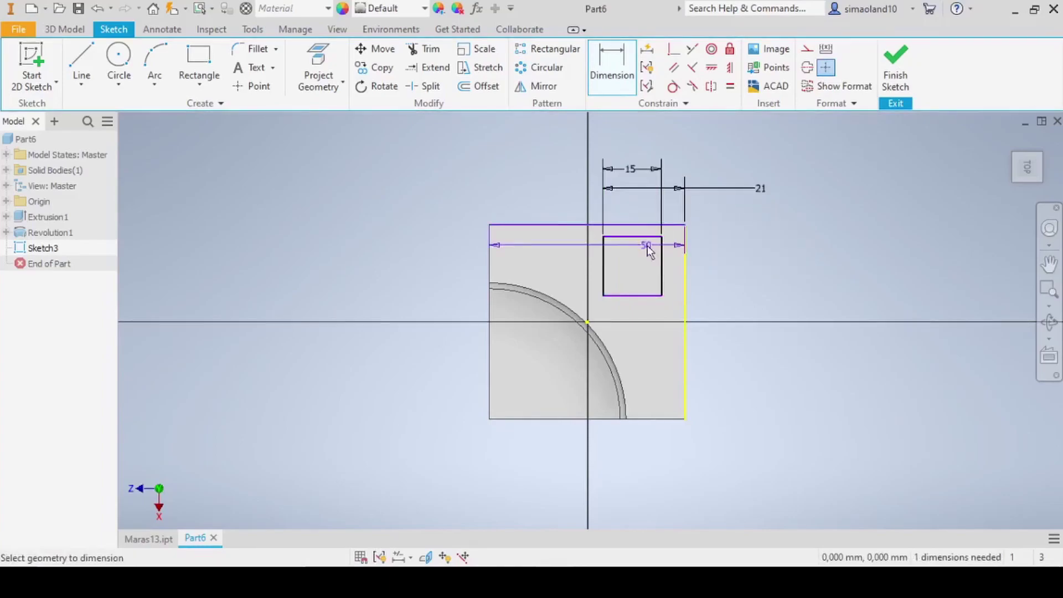
click(647, 296)
click(754, 263)
text(21)
key(Return)
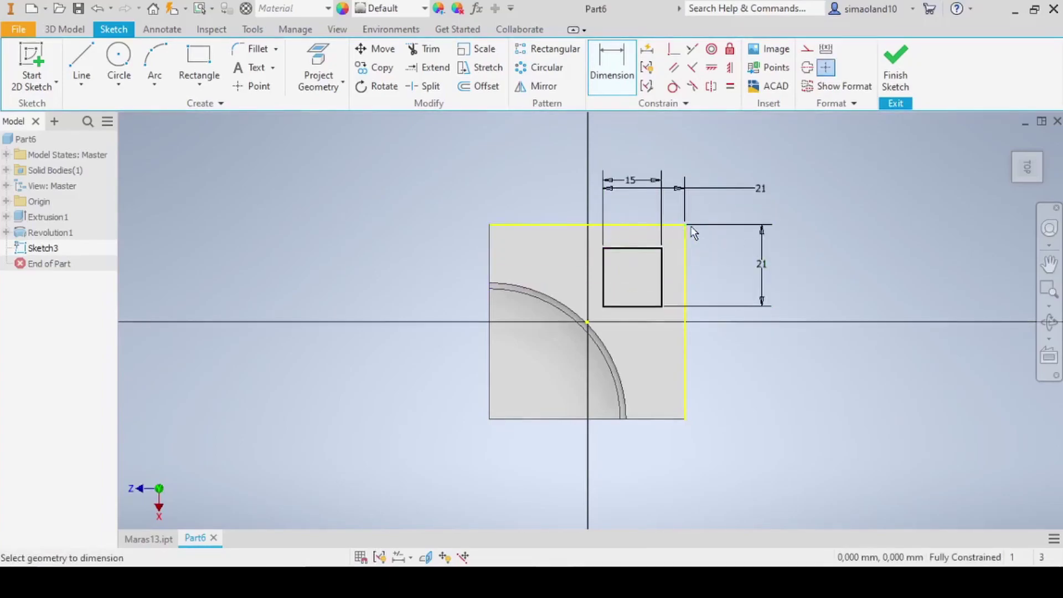
Round the square's corners with 2 mm fillets
click(254, 49)
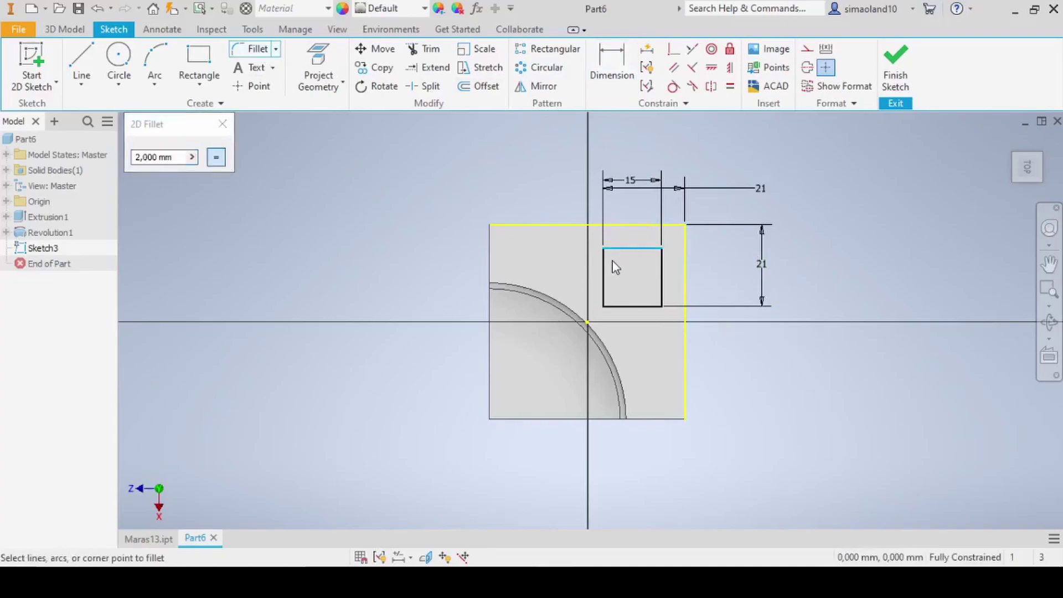
click(606, 297)
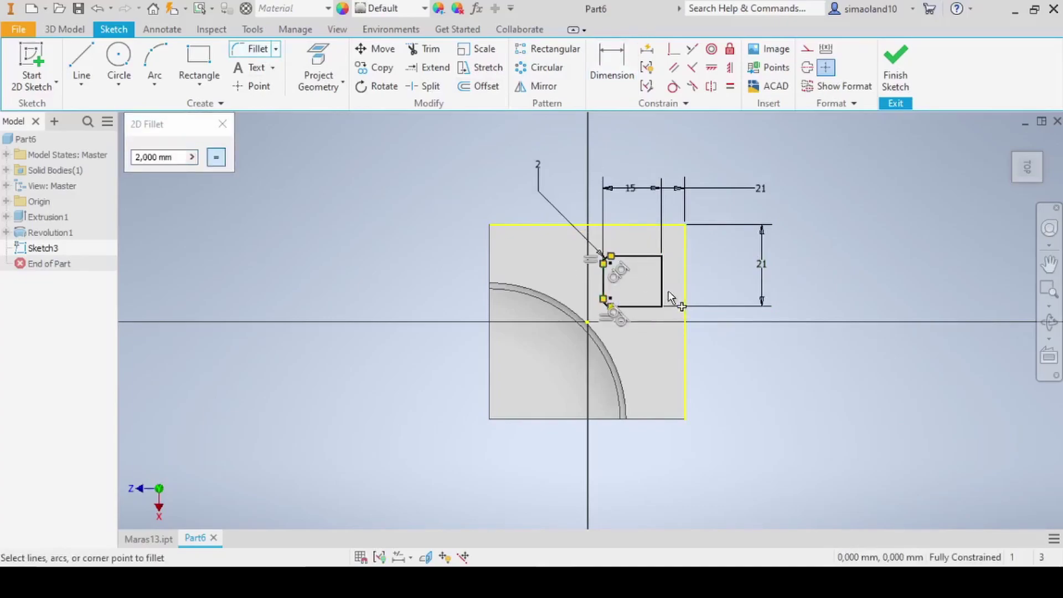
click(655, 308)
click(660, 276)
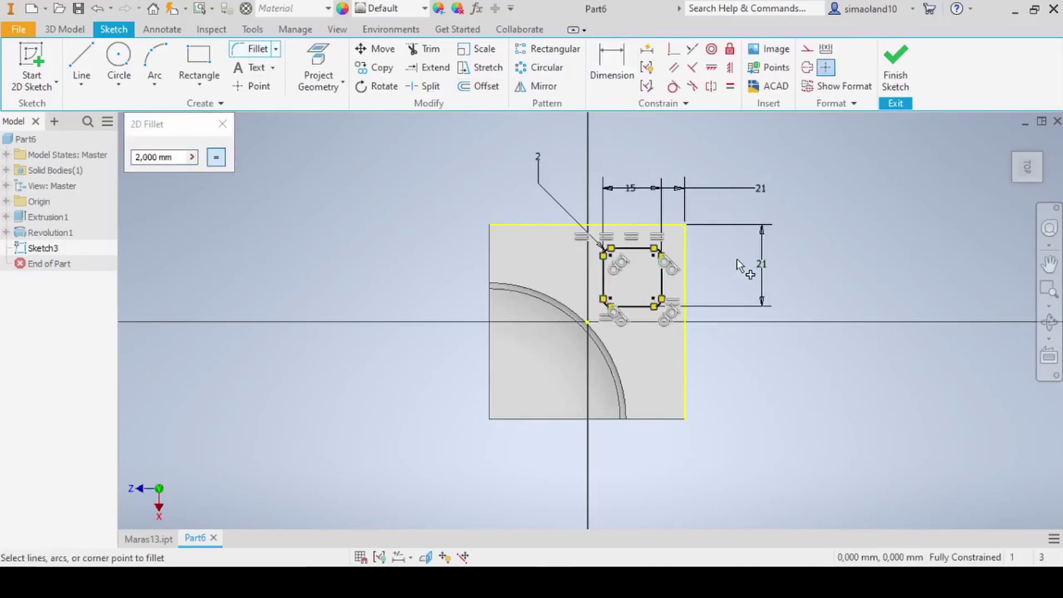
click(222, 123)
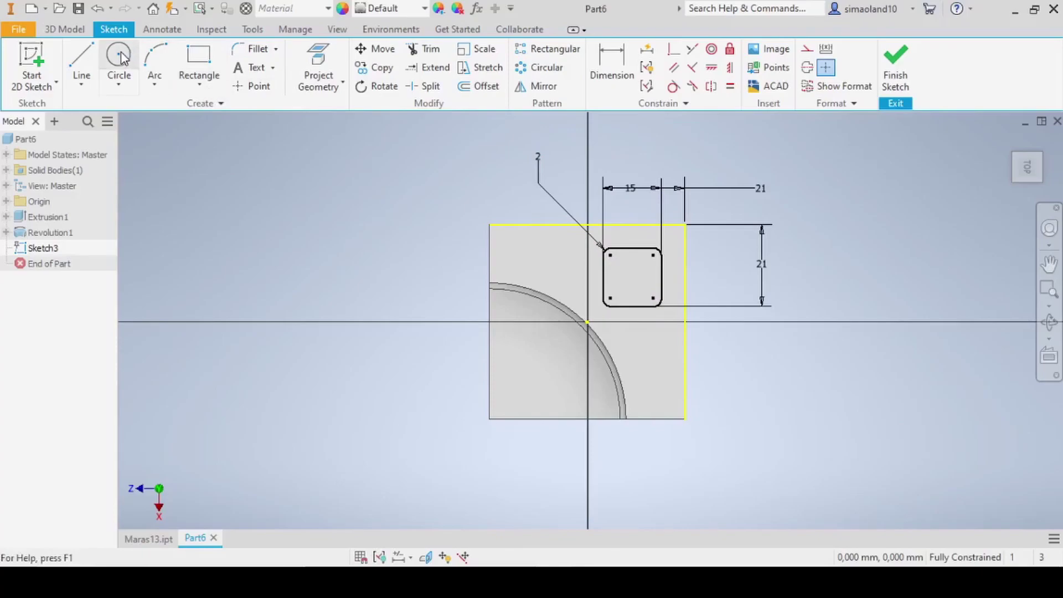
Draw a sloped line from the bottom-left corner at 20° to the bottom edge
key(l)
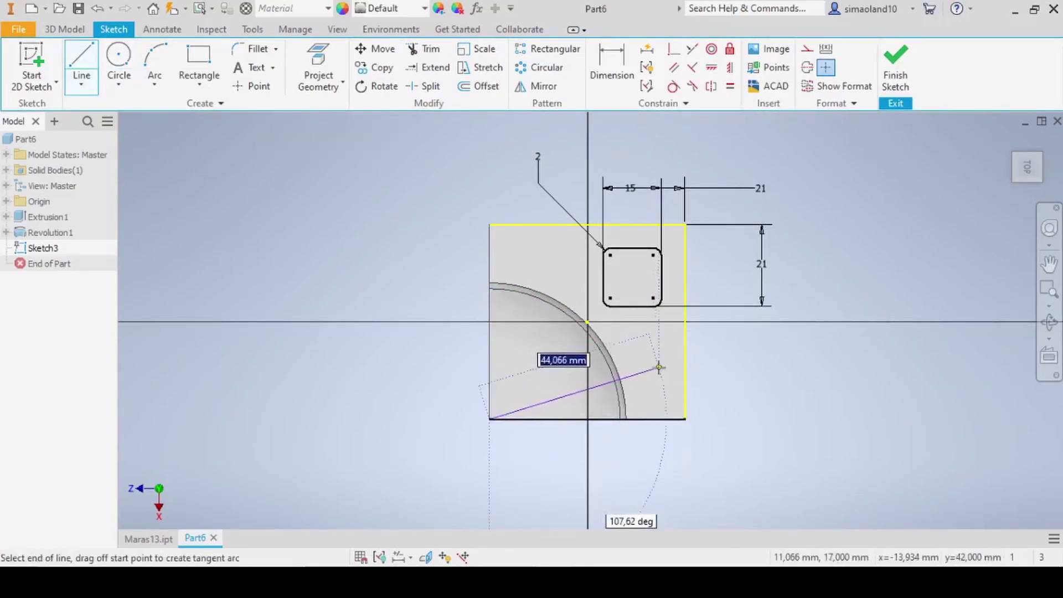
right_click(653, 346)
click(684, 355)
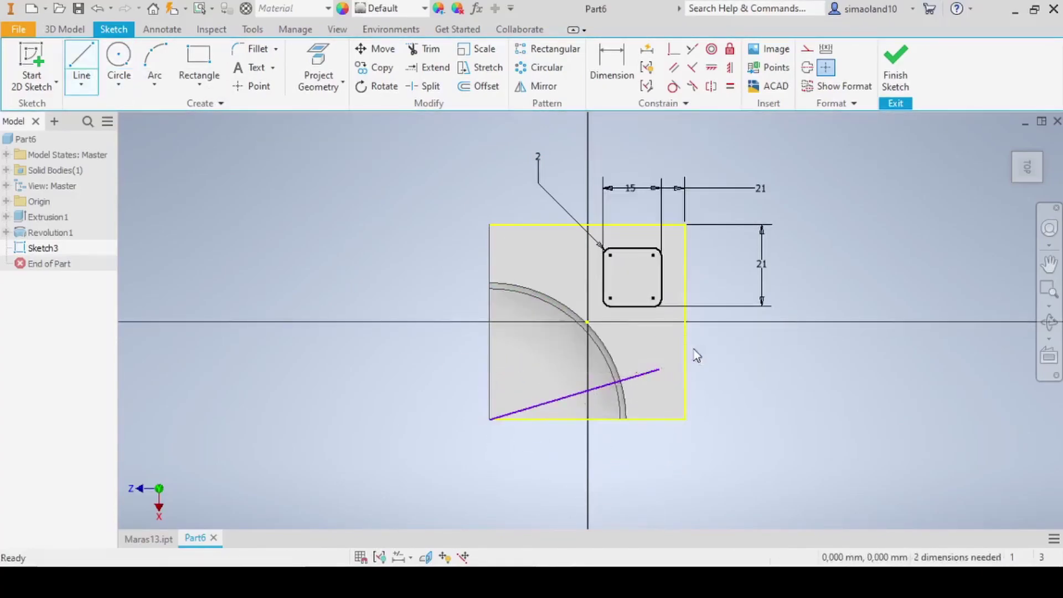
click(611, 66)
click(644, 374)
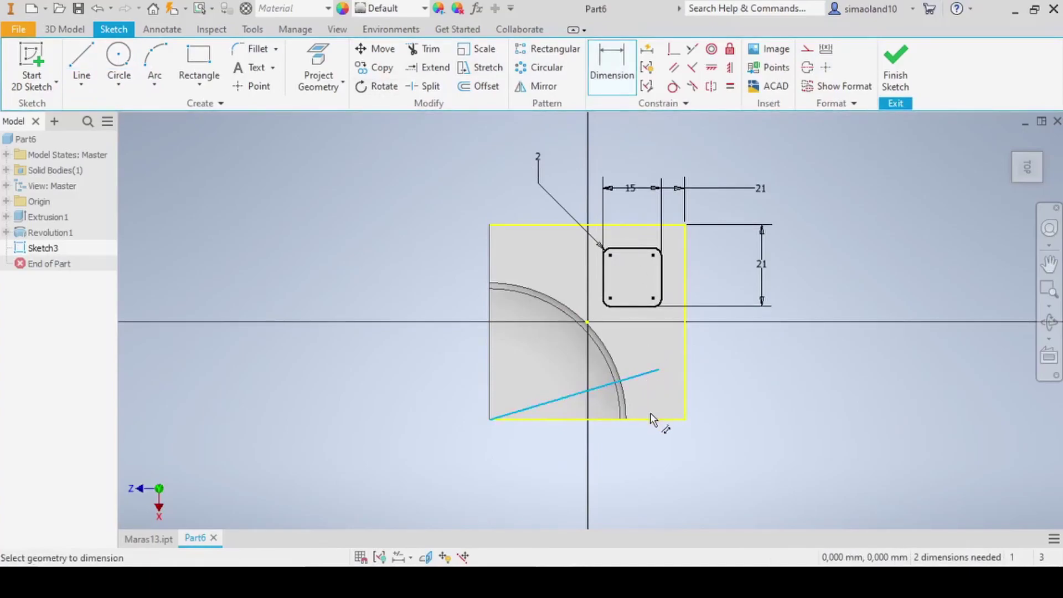
click(659, 424)
click(736, 390)
text(20)
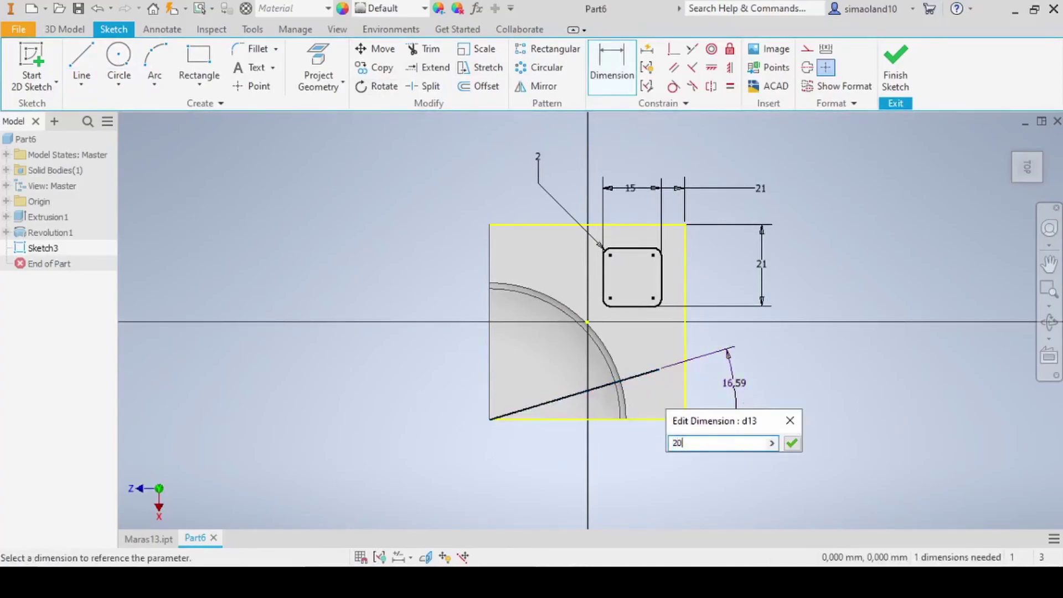
key(Return)
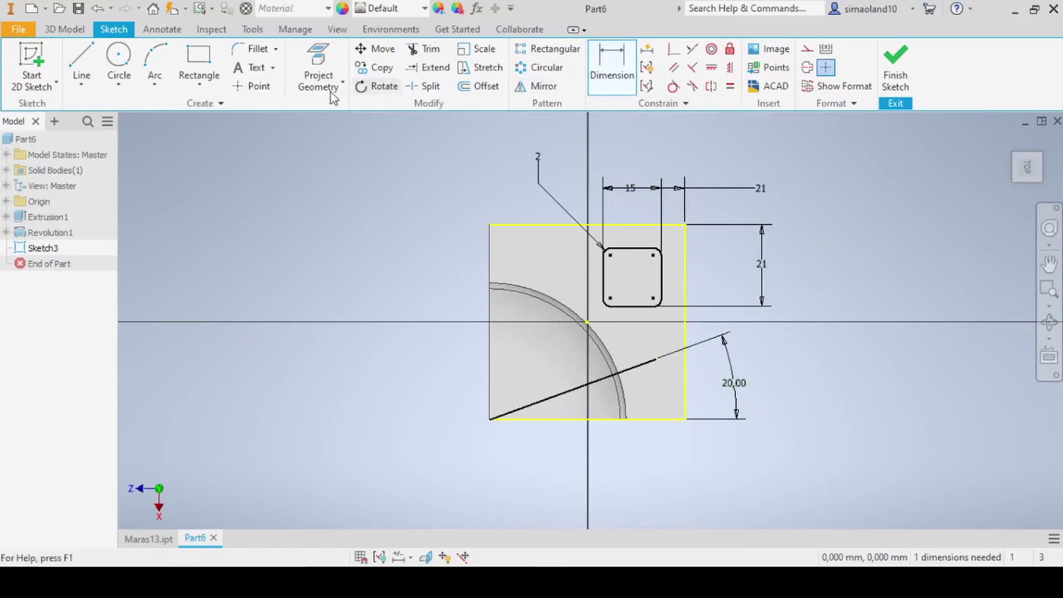
Draw a second line from the same corner, dimensioned 50° from the first line
click(82, 65)
click(489, 419)
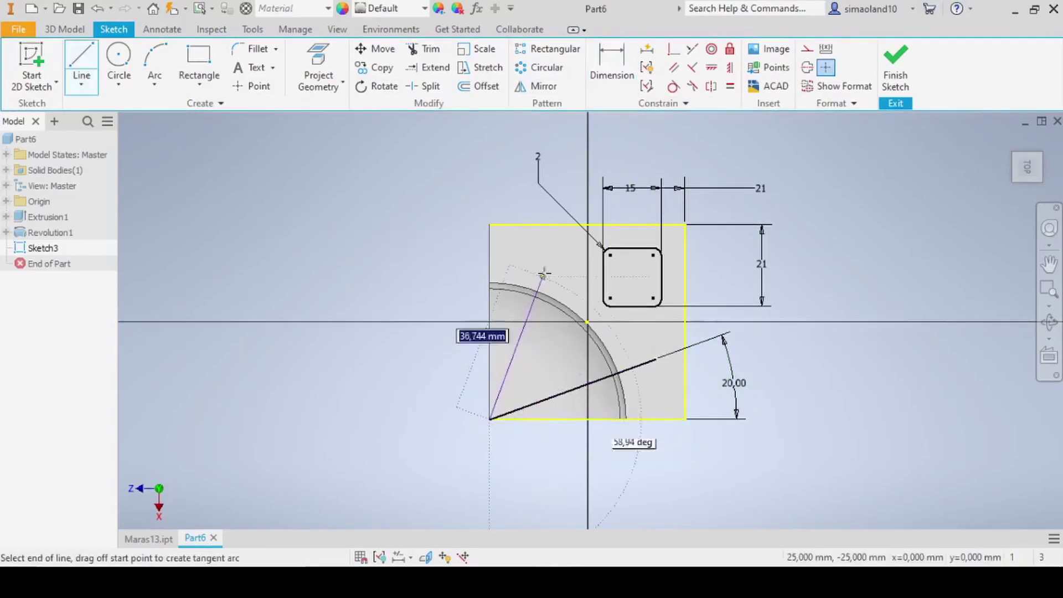
click(551, 242)
right_click(557, 252)
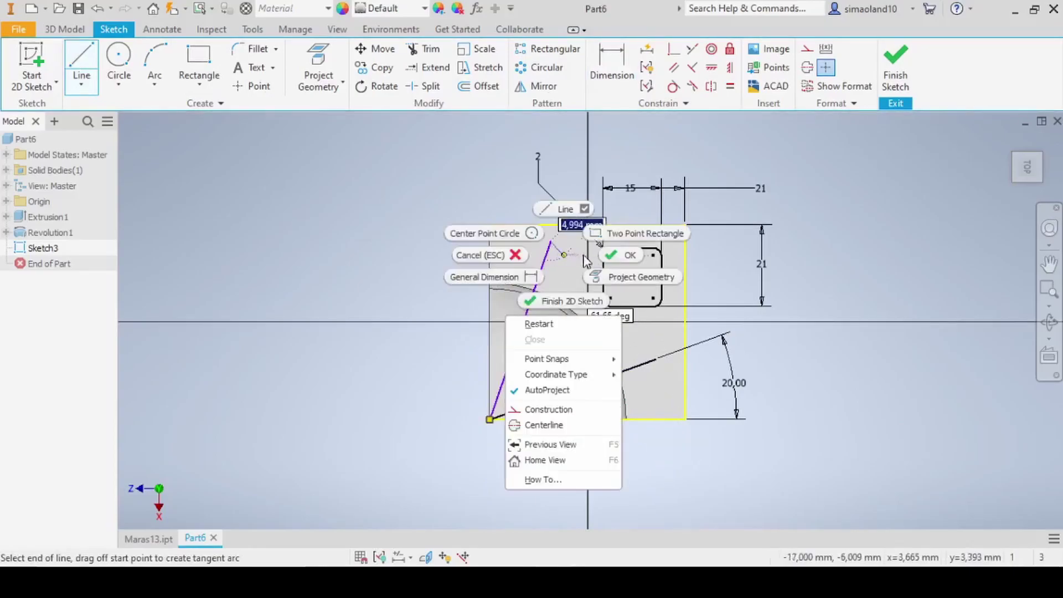
key(Escape)
key(d)
click(538, 280)
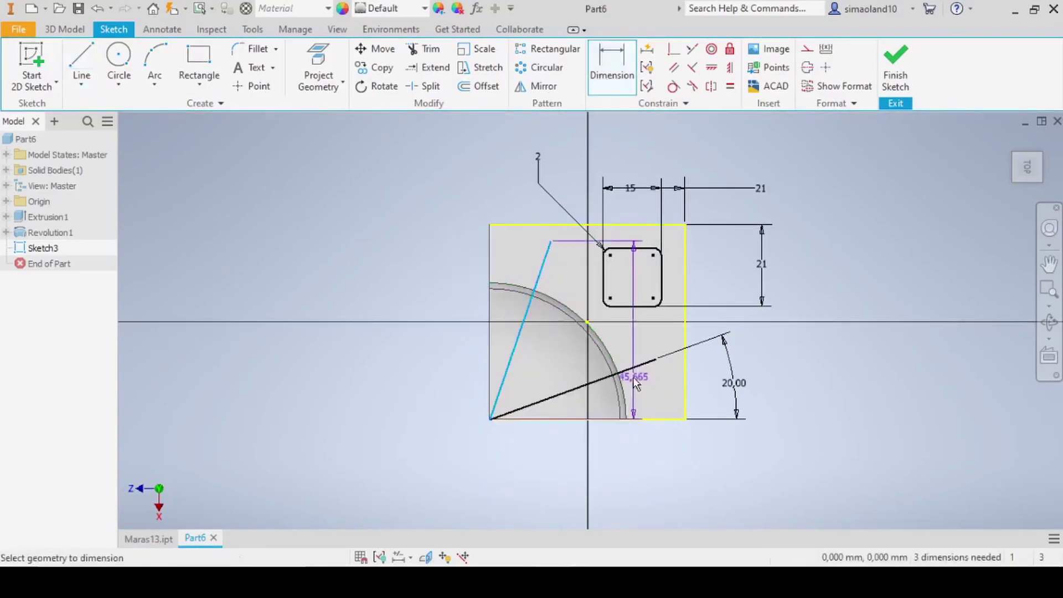
click(626, 370)
click(566, 342)
text(4)
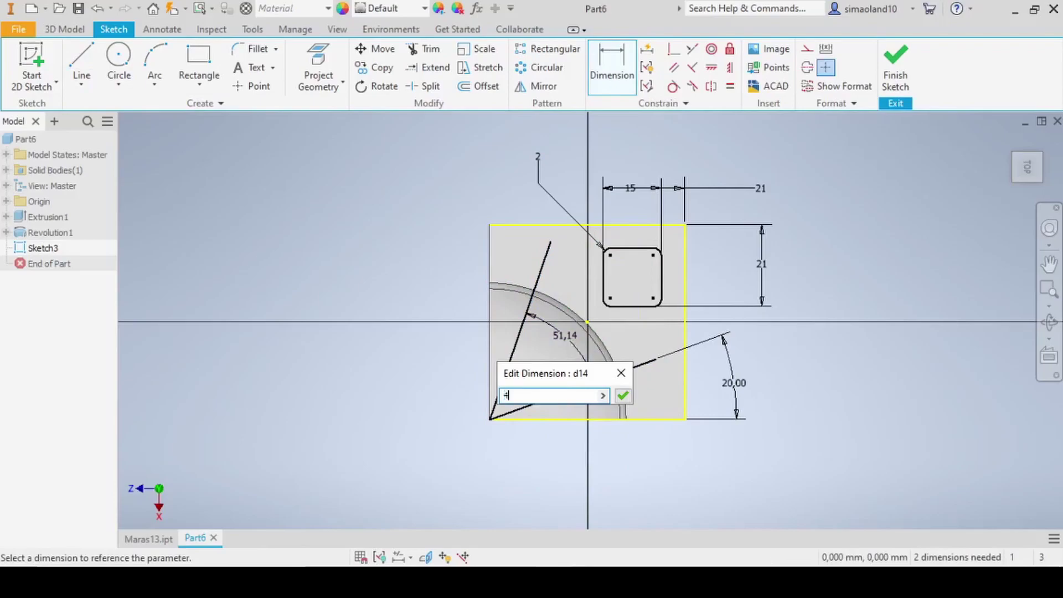
key(Return)
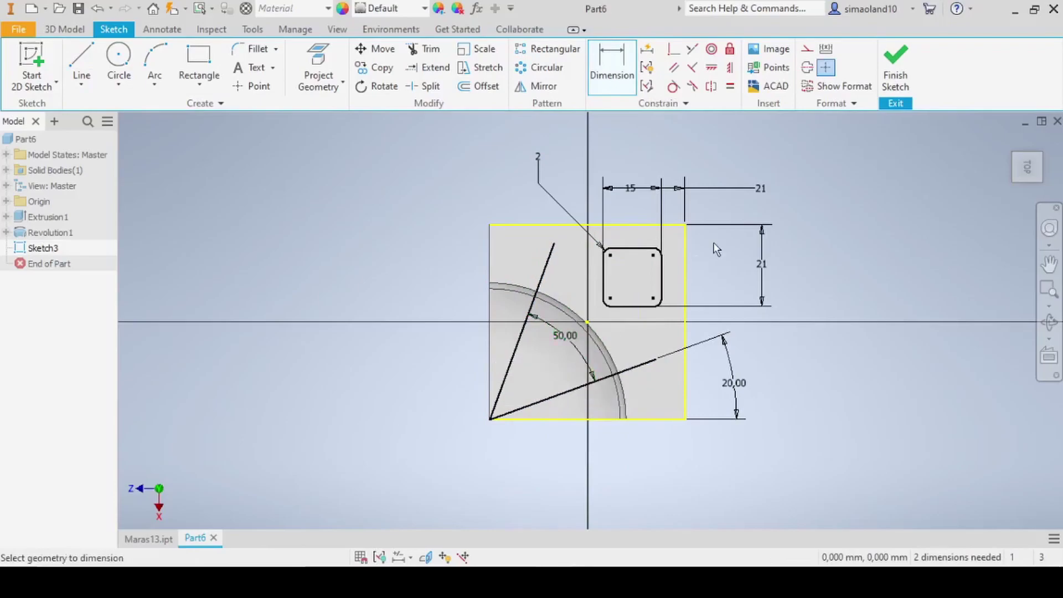
Draw an 88 mm circle centred on the part's bottom-left corner
click(119, 55)
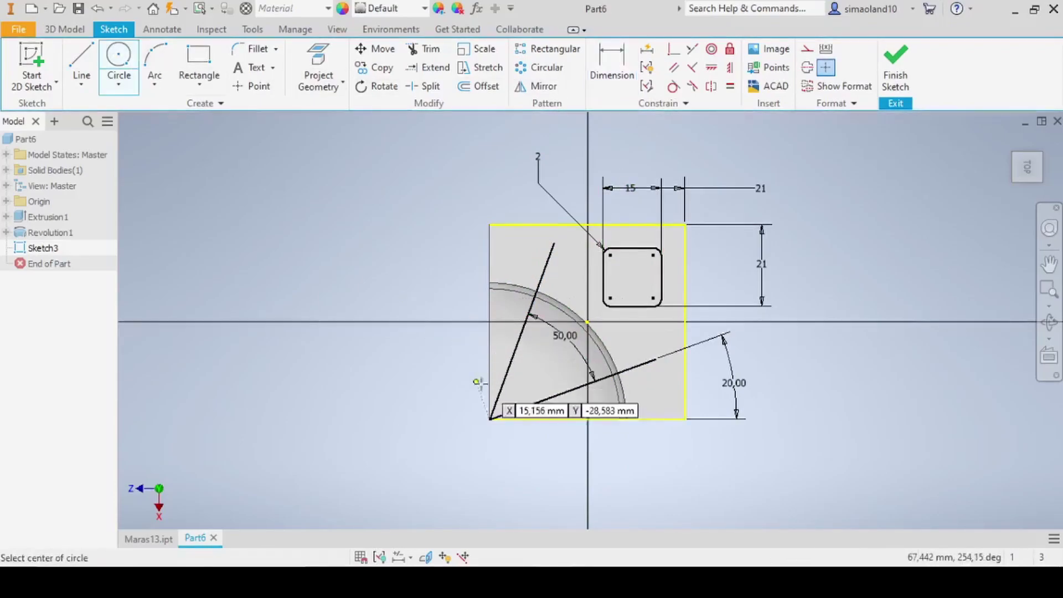
click(489, 419)
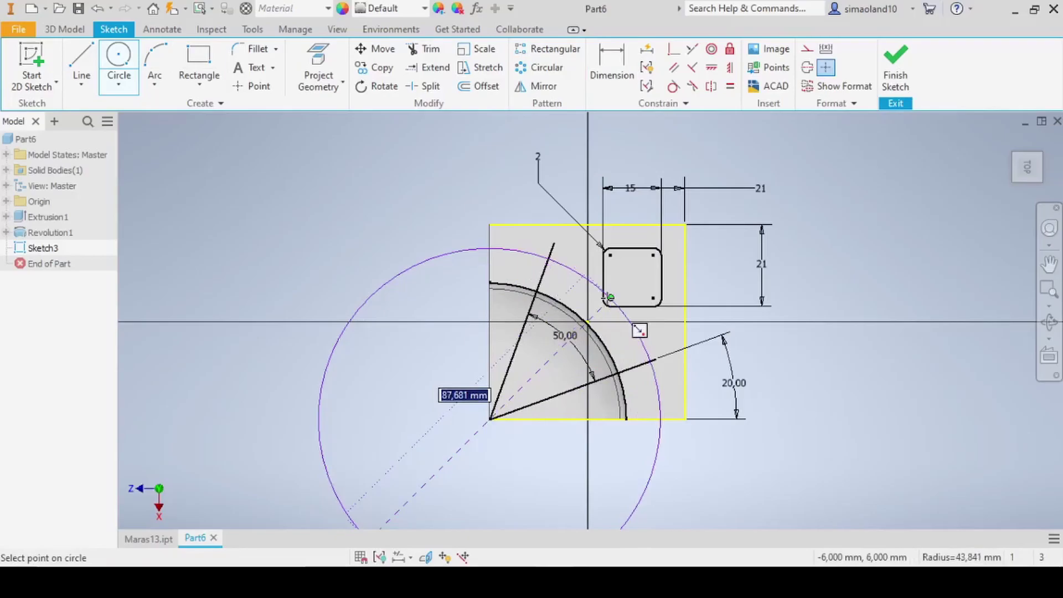
text(88)
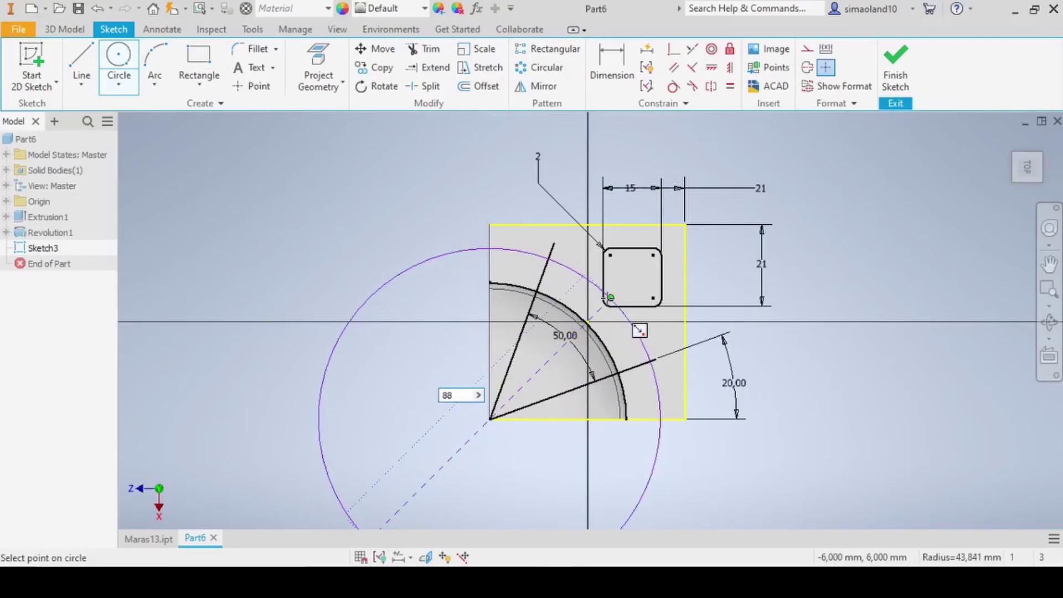
key(Return)
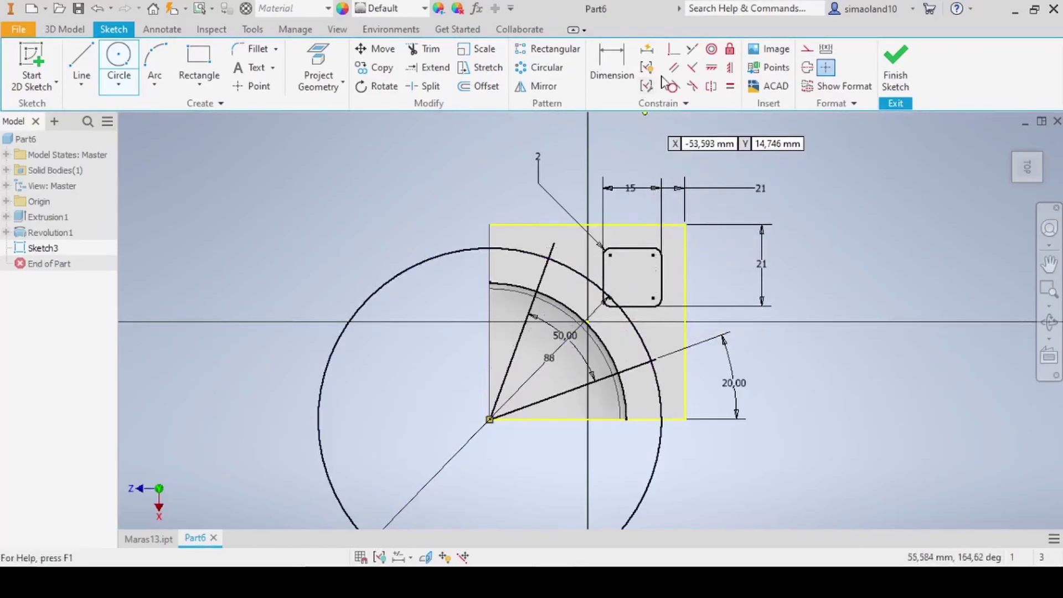
scroll(681, 382, up, 3)
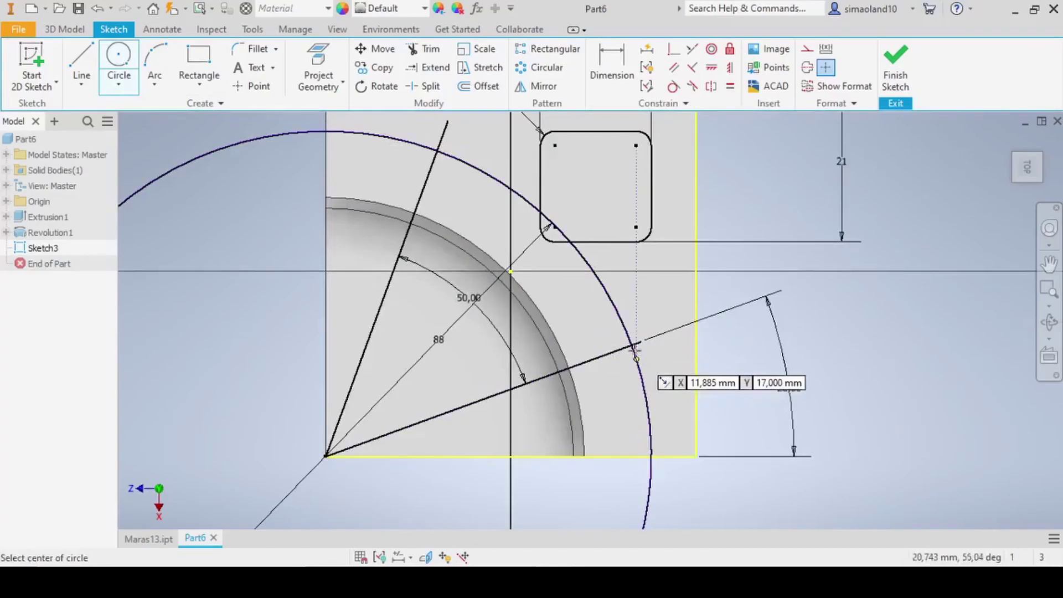
Add a 4 mm circle at the arc-line intersection and an 8 mm circle through its centre
click(632, 346)
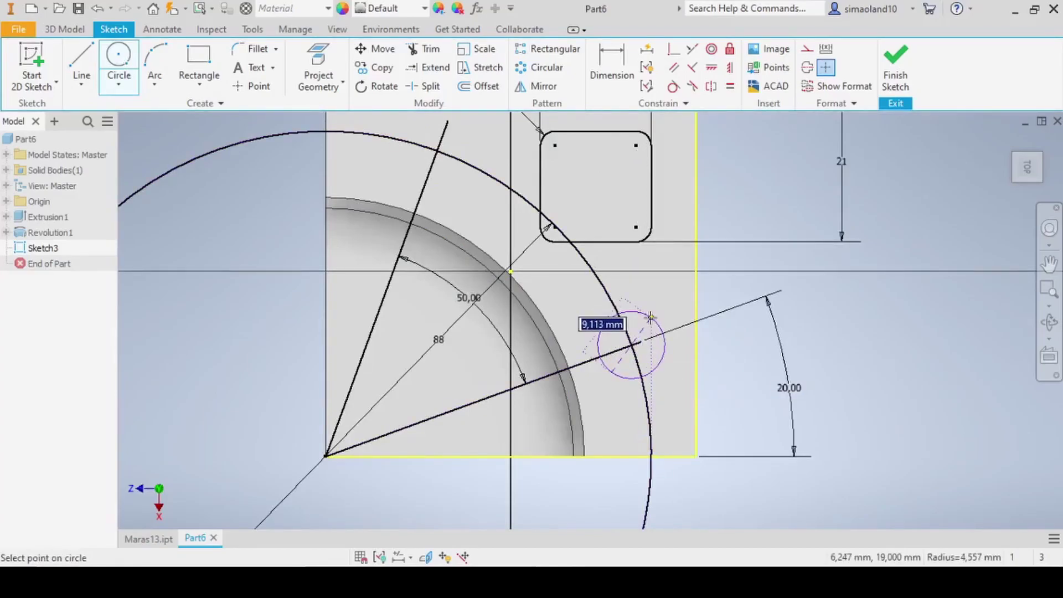
text(4)
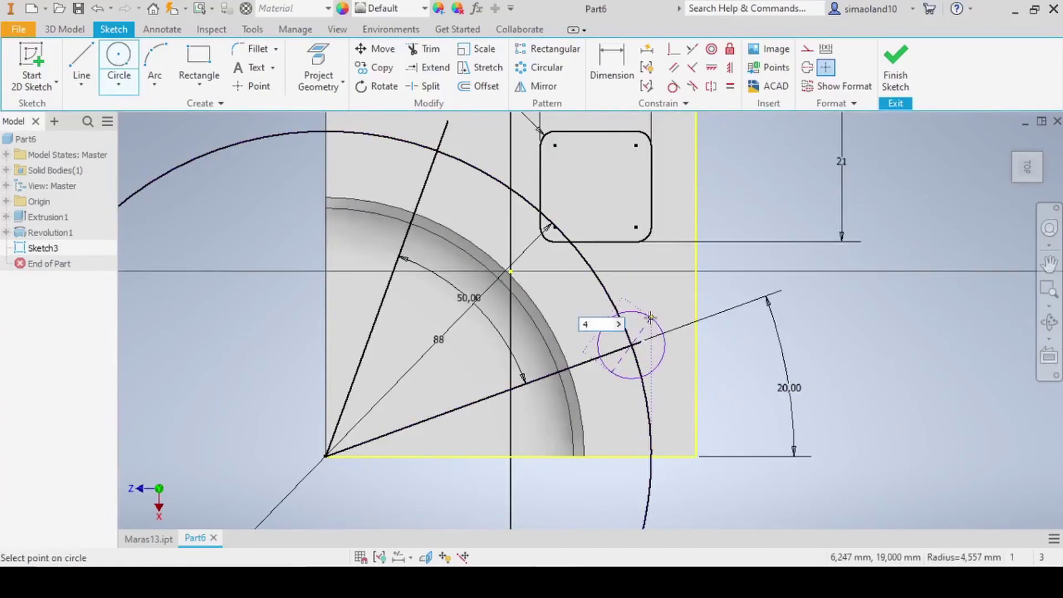
key(Return)
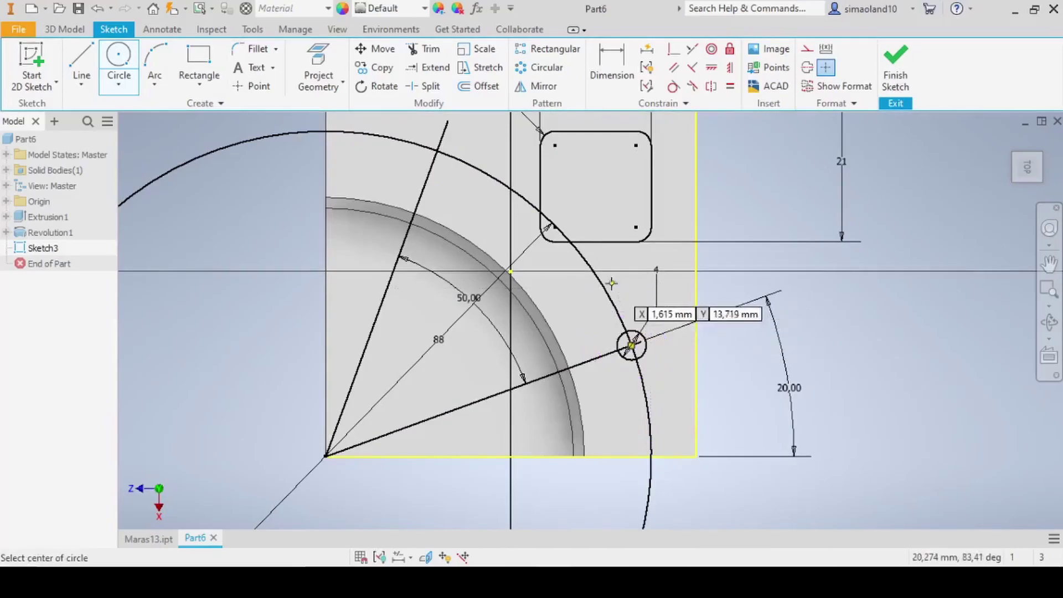
scroll(613, 390, down, 1)
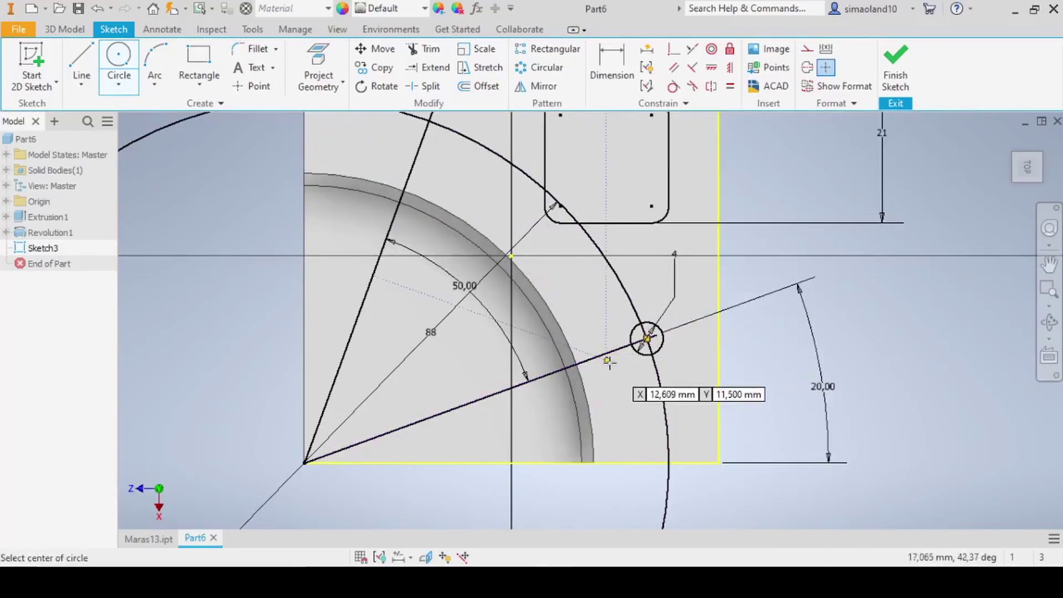
click(608, 360)
text(8)
key(Return)
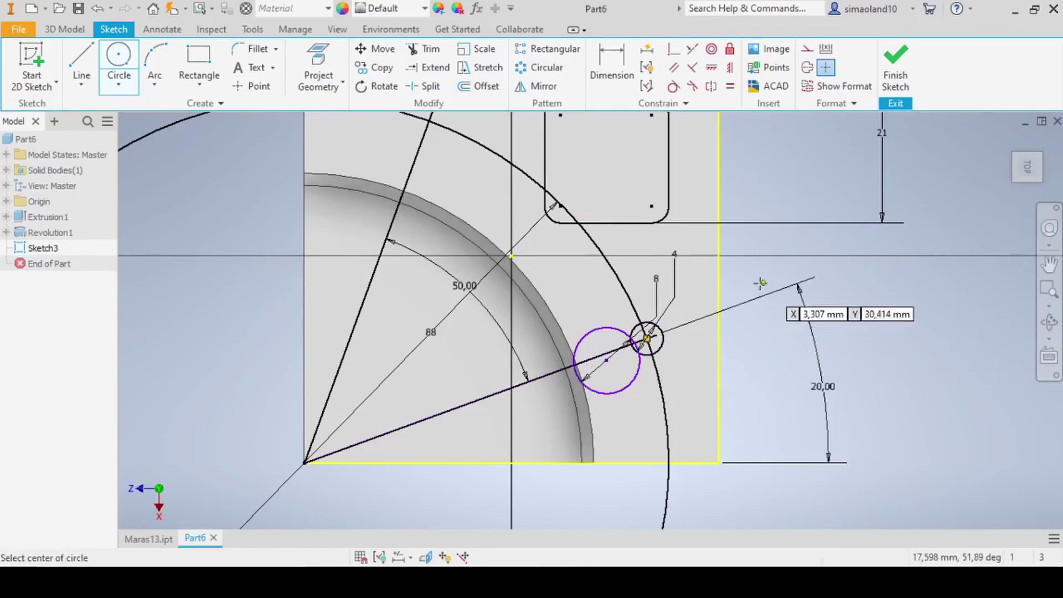
click(673, 48)
click(639, 349)
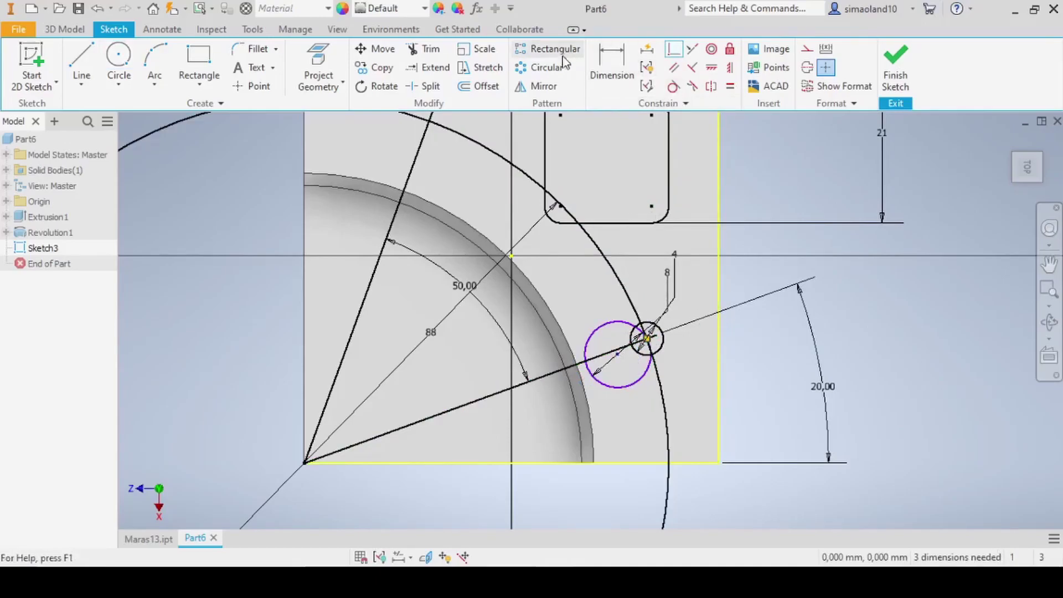
Circular-pattern the lower 4 mm circle into 3 copies around the 8 mm circle's centre
click(542, 67)
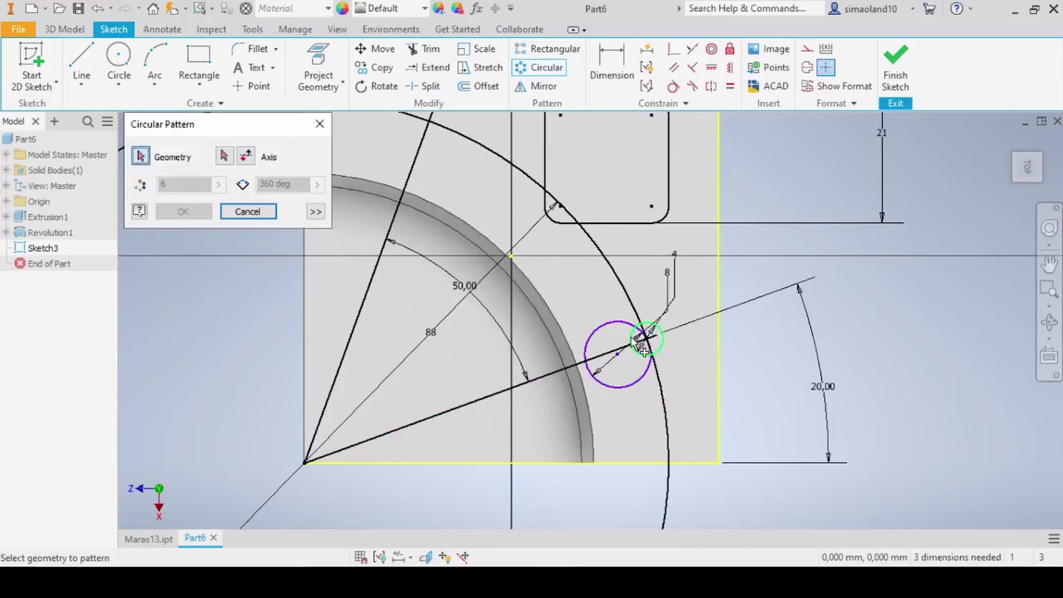
click(642, 349)
click(224, 157)
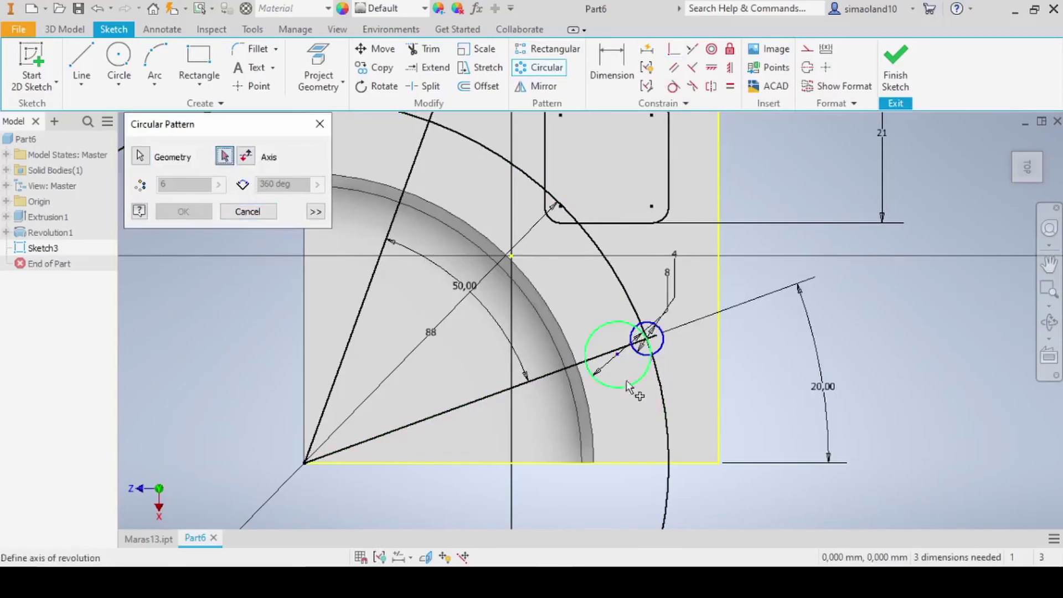
click(620, 349)
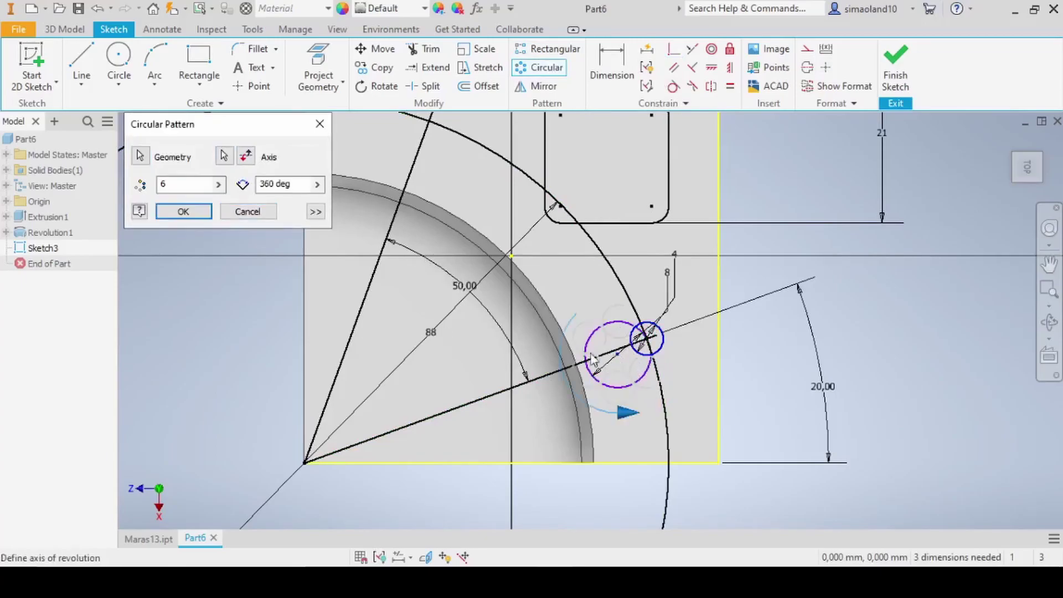
double_click(182, 190)
text(3)
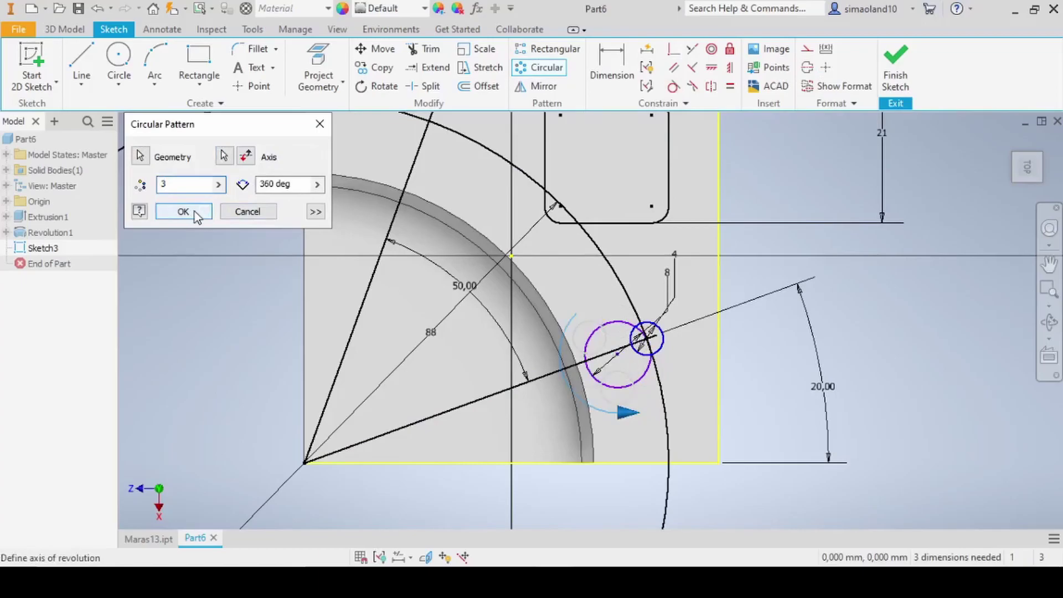
click(194, 211)
Constrain the lower circle pattern to align with the long slanted line
key(c)
scroll(634, 371, up, 2)
scroll(634, 365, up, 2)
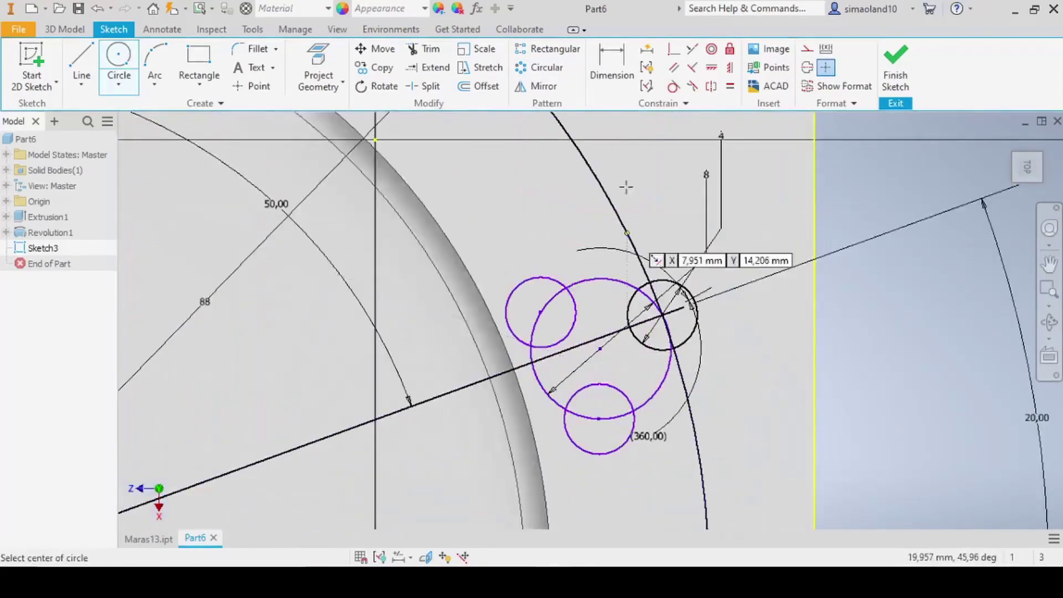
click(673, 49)
click(603, 349)
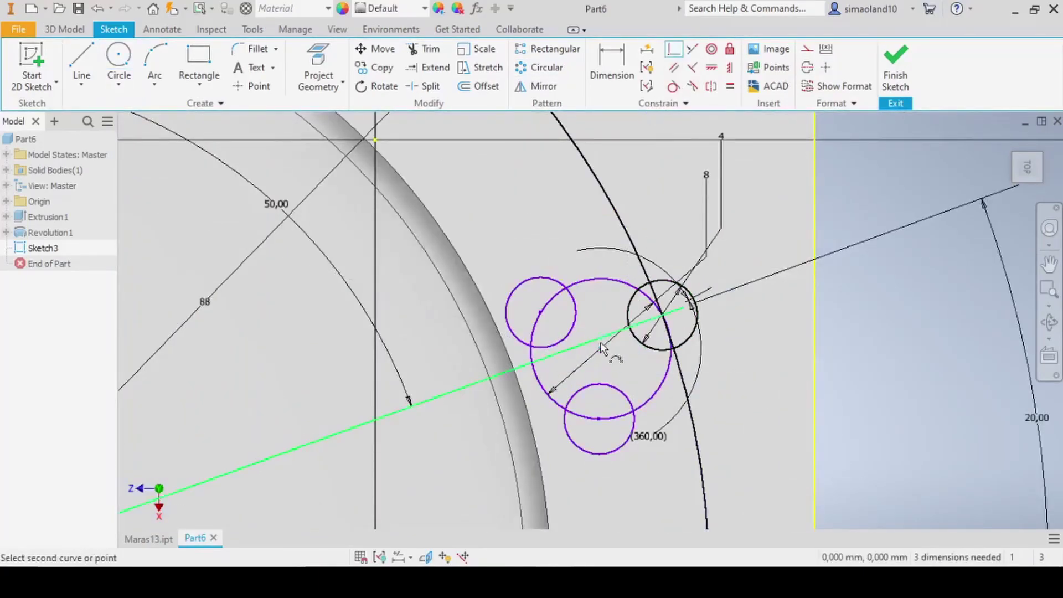
scroll(696, 393, down, 3)
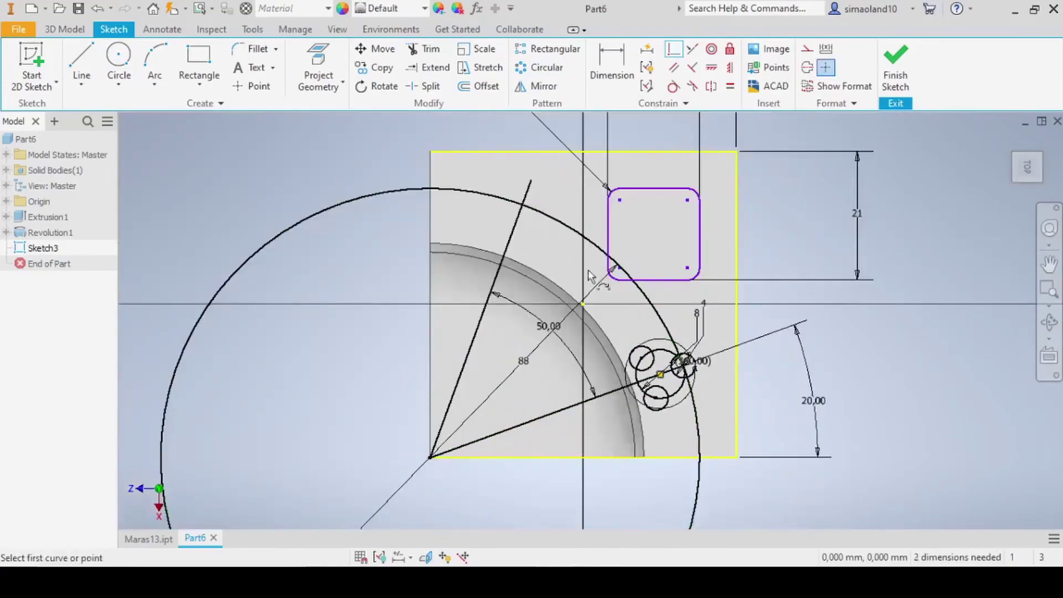
scroll(520, 199, up, 1)
scroll(521, 200, down, 1)
key(Escape)
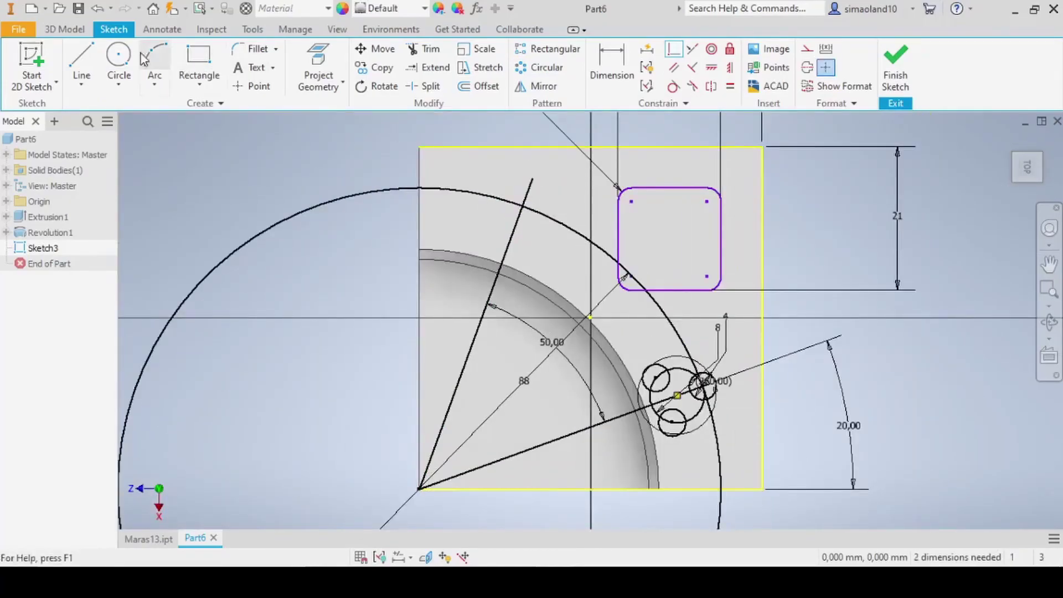
Draw a 4 mm circle where the steep line meets the arc, plus an 8 mm circle
key(c)
click(521, 205)
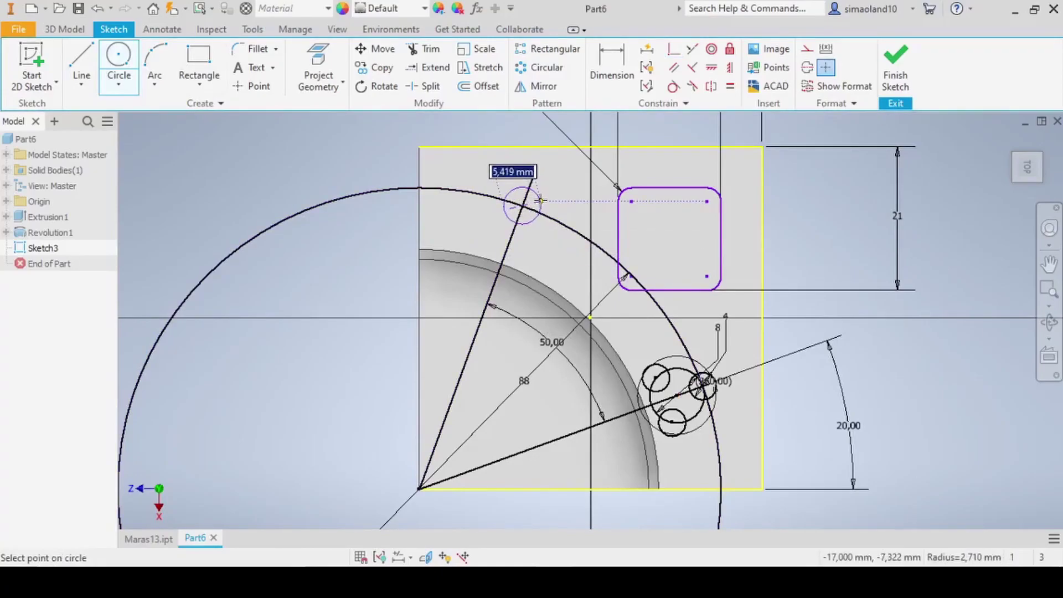
click(540, 201)
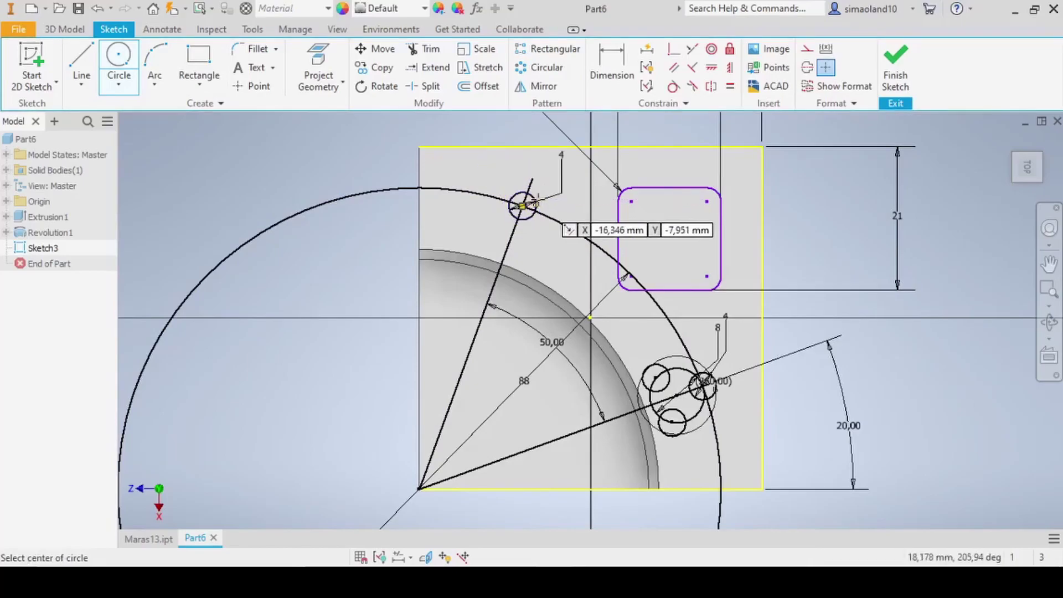
scroll(535, 200, up, 2)
scroll(535, 200, up, 1)
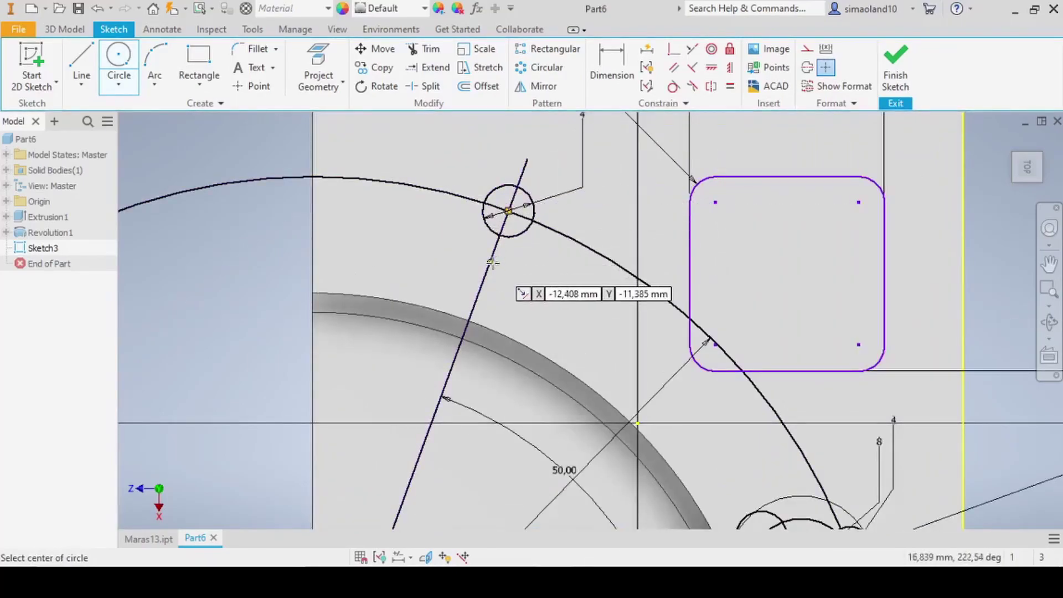
click(508, 211)
click(508, 212)
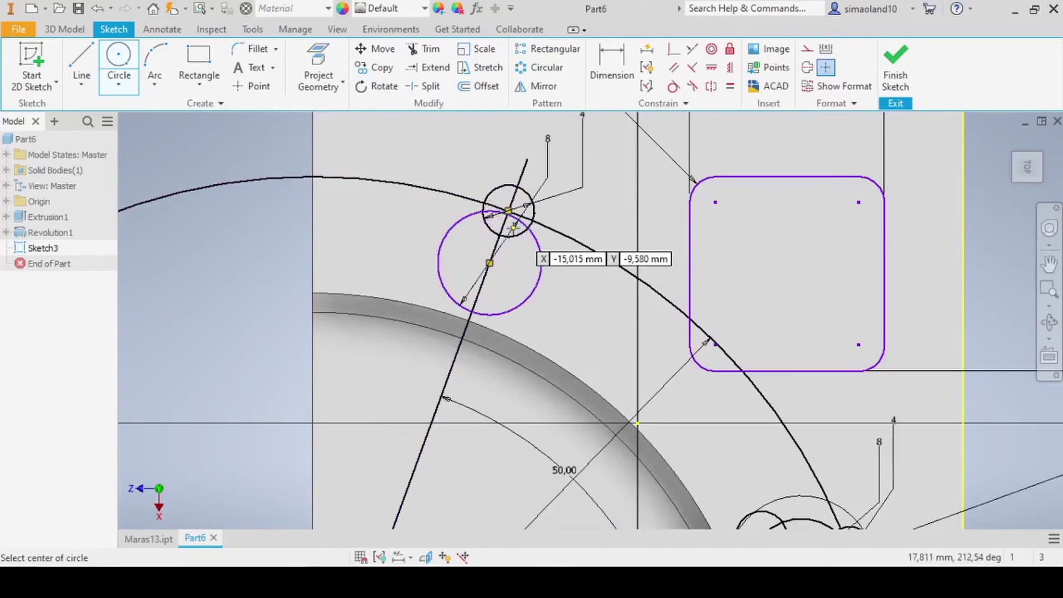
Constrain the 8 mm circle to pass through the small circle's centre
click(673, 48)
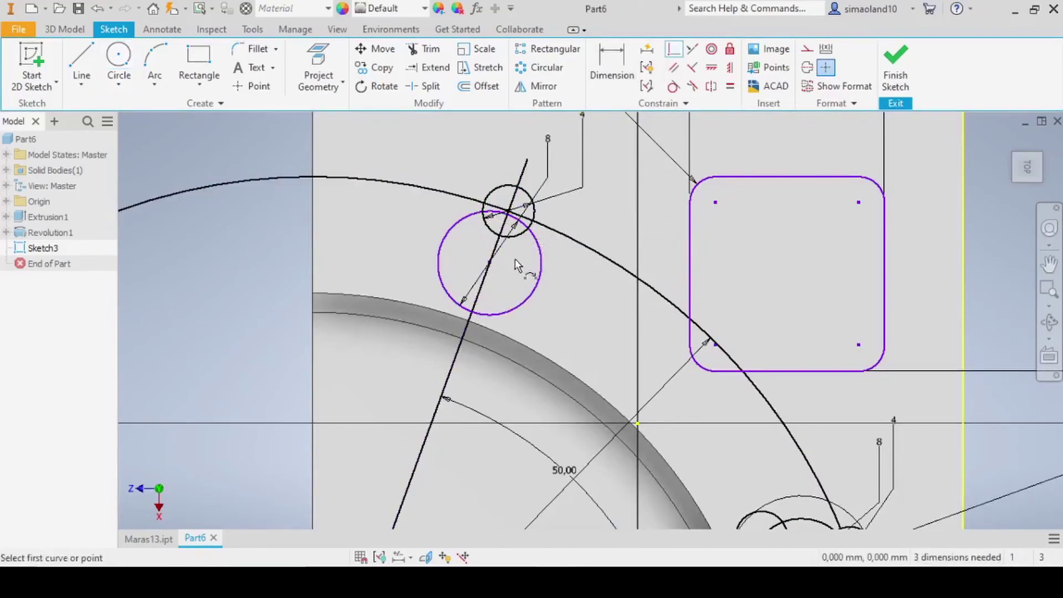
click(536, 248)
click(515, 221)
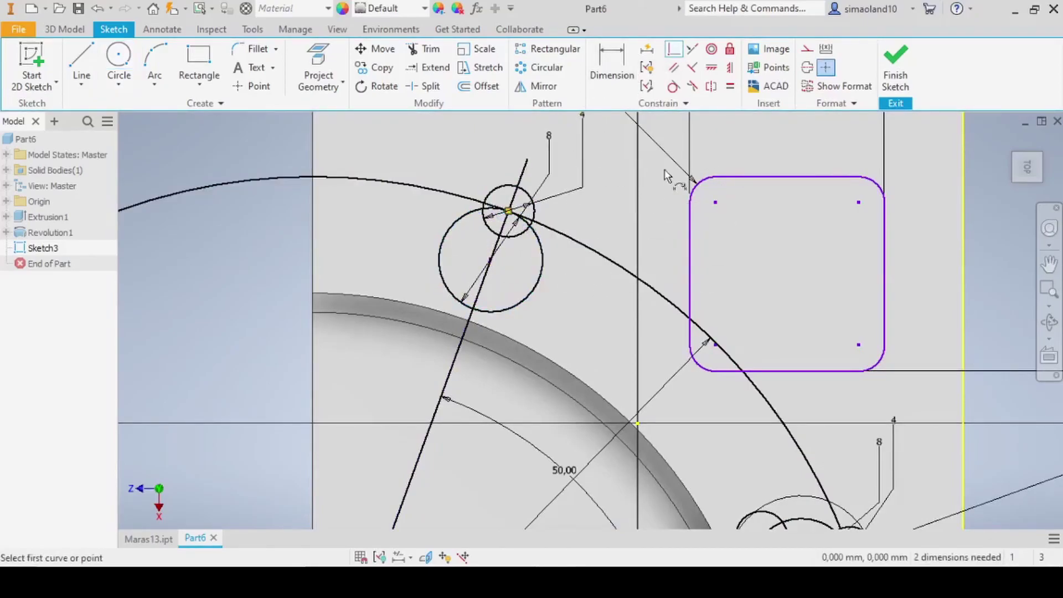
Circular-pattern the upper 4 mm circle into 3 copies over 360° around the 8 mm circle's centre
click(541, 69)
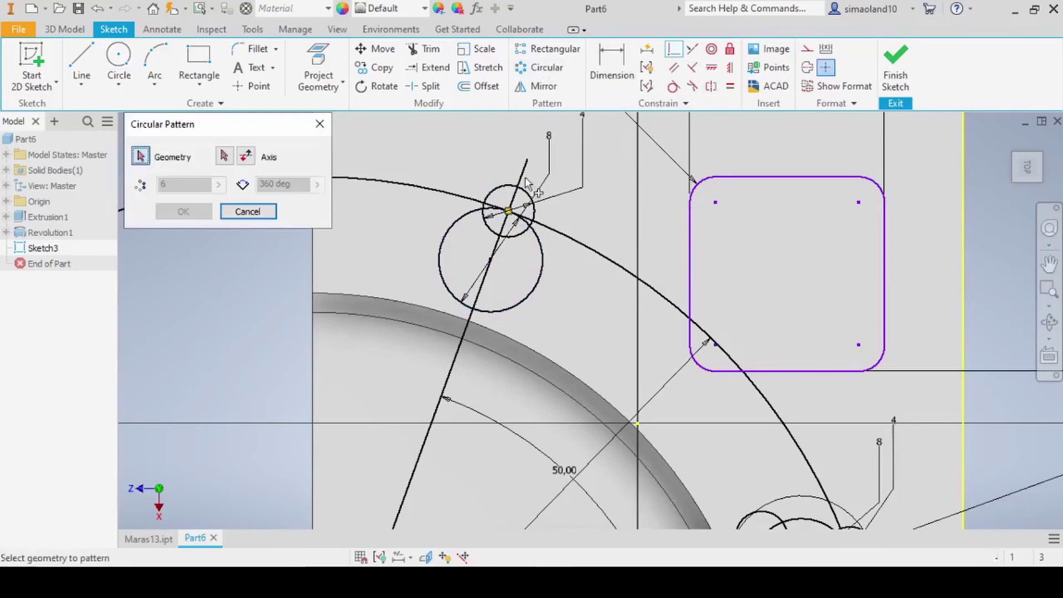
click(220, 162)
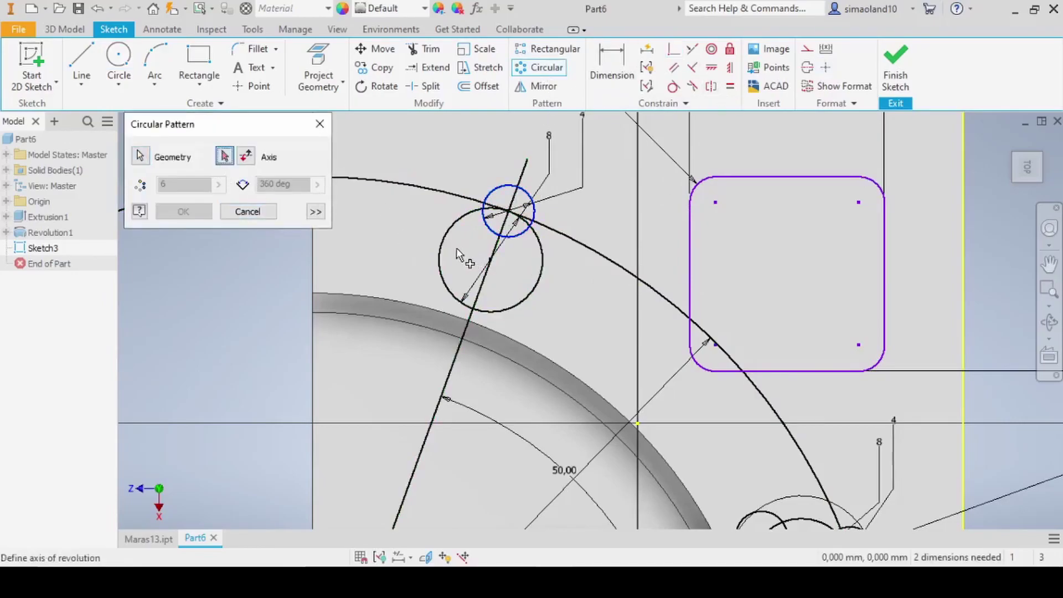
double_click(201, 188)
text(3)
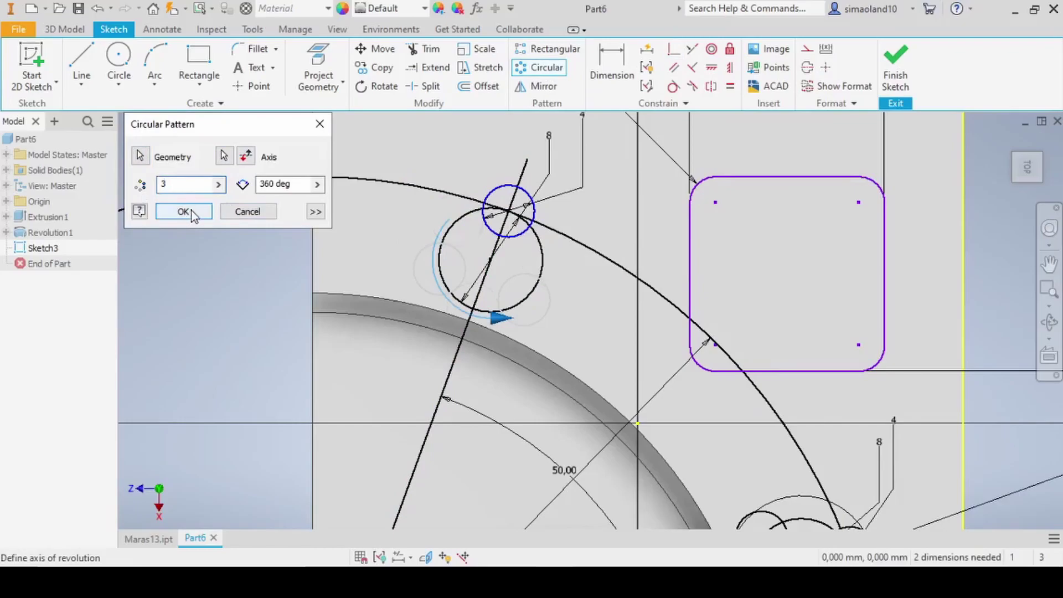
click(183, 212)
scroll(461, 280, up, 2)
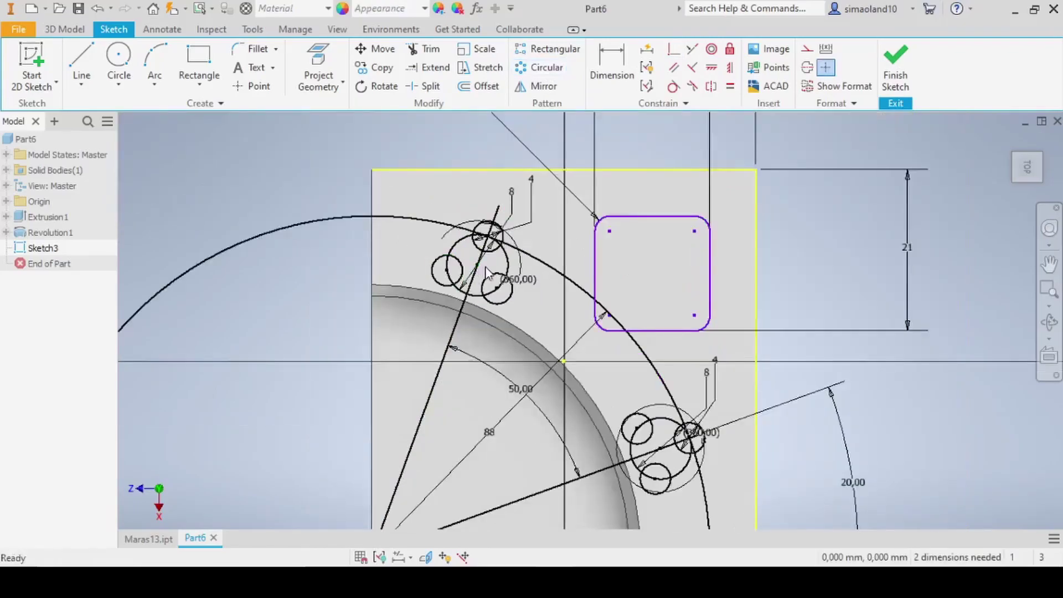
scroll(487, 272, down, 3)
right_click(391, 194)
key(Escape)
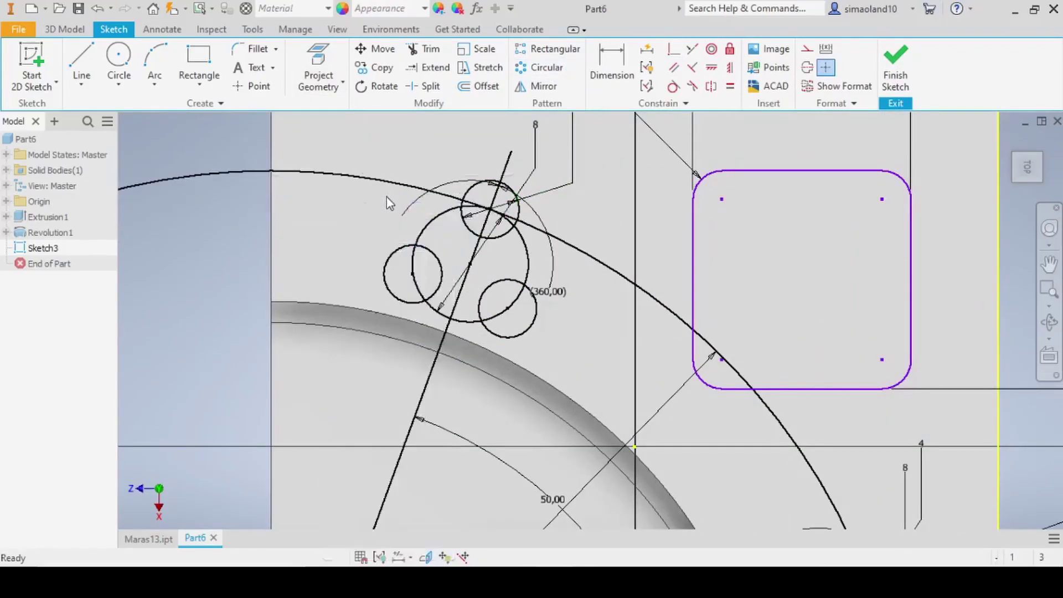
right_click(387, 197)
key(Escape)
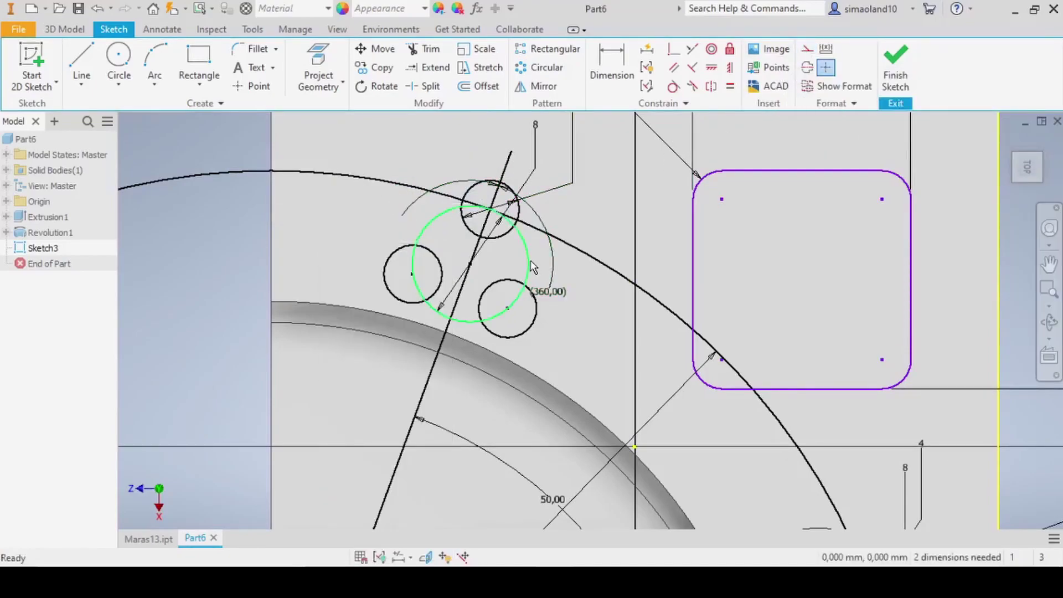
Convert the upper pattern's middle circle and the steep slanted line to construction geometry
click(512, 224)
click(807, 50)
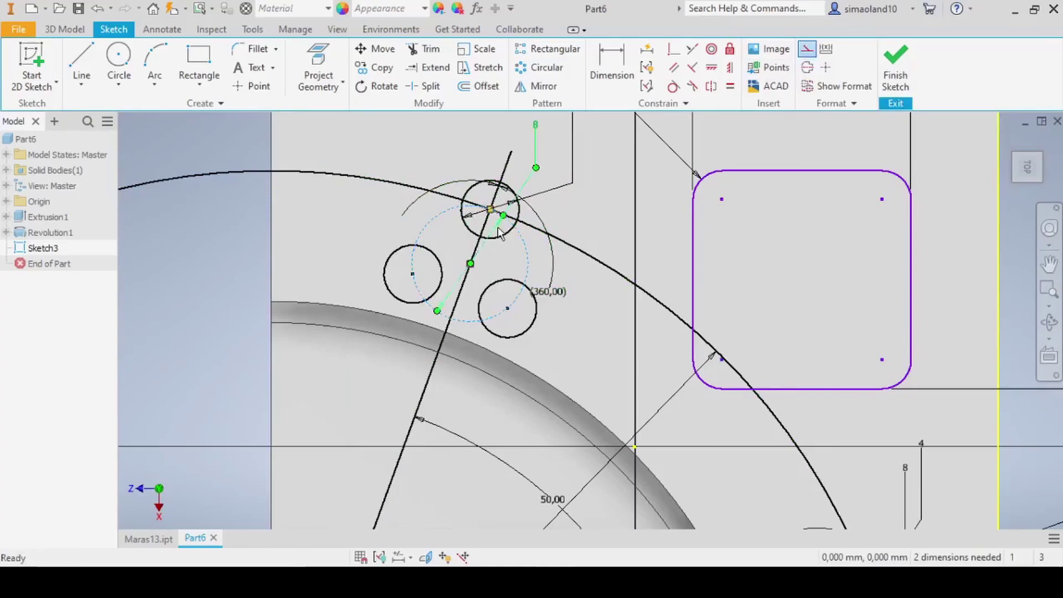
click(490, 222)
scroll(498, 155, up, 5)
scroll(505, 166, down, 3)
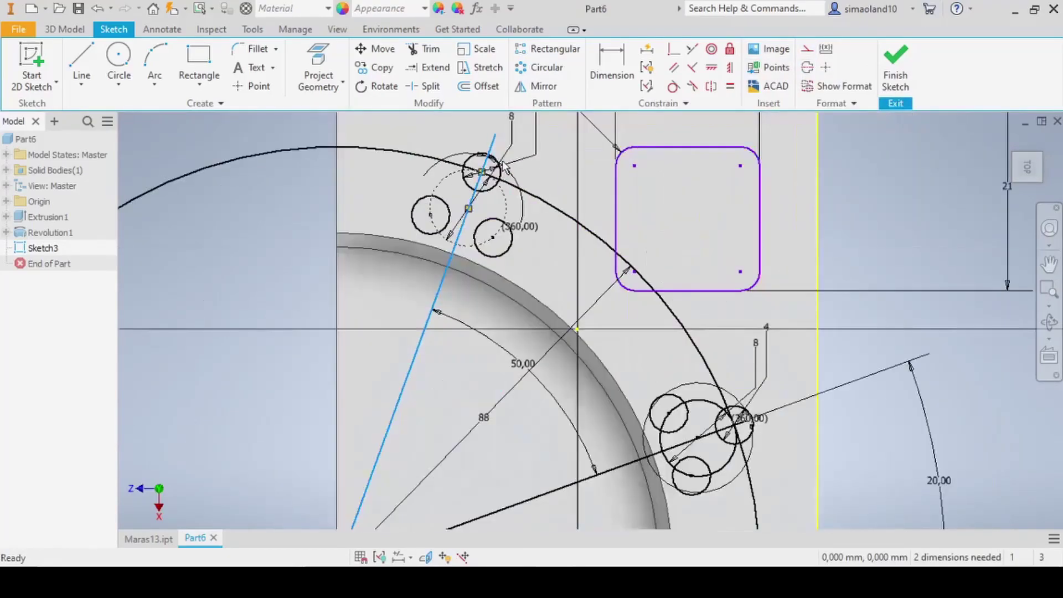
click(808, 50)
scroll(398, 182, up, 5)
scroll(534, 291, down, 6)
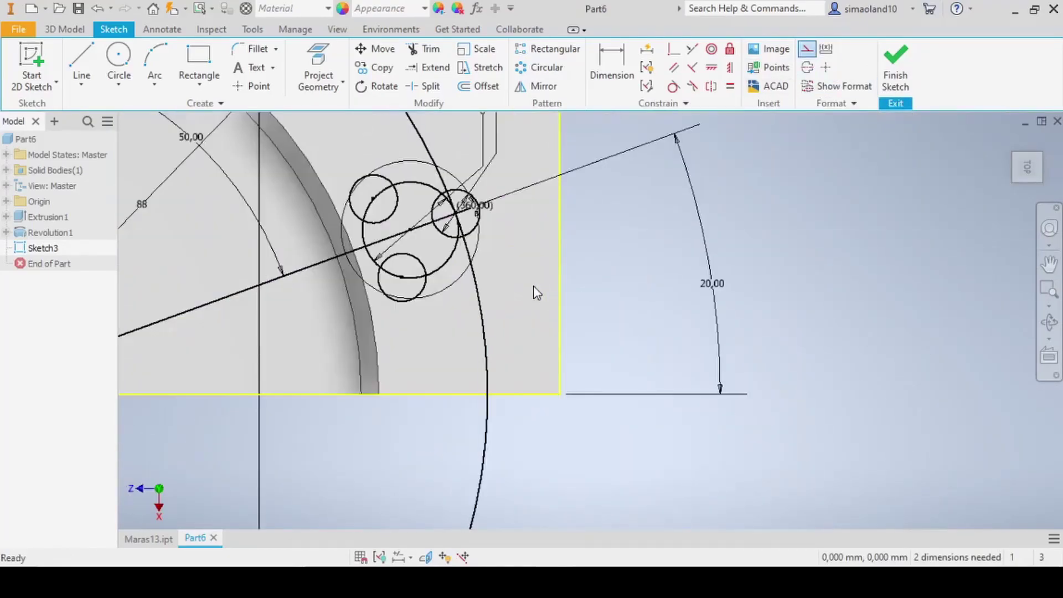
scroll(339, 216, down, 2)
Convert the lower slanted line and lower pattern's middle circle to construction, then select the large arc
click(356, 298)
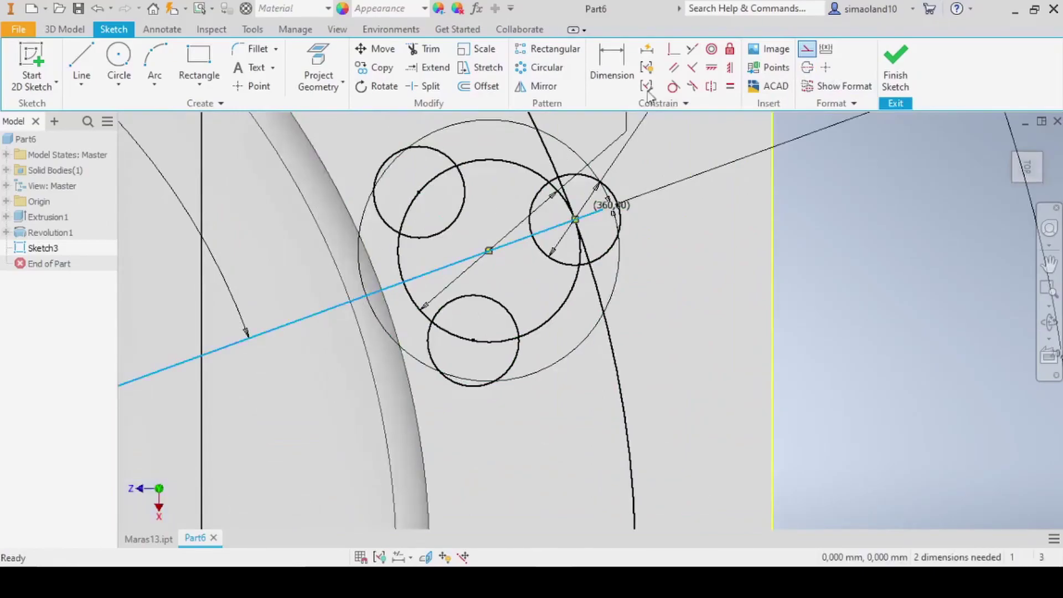
click(807, 51)
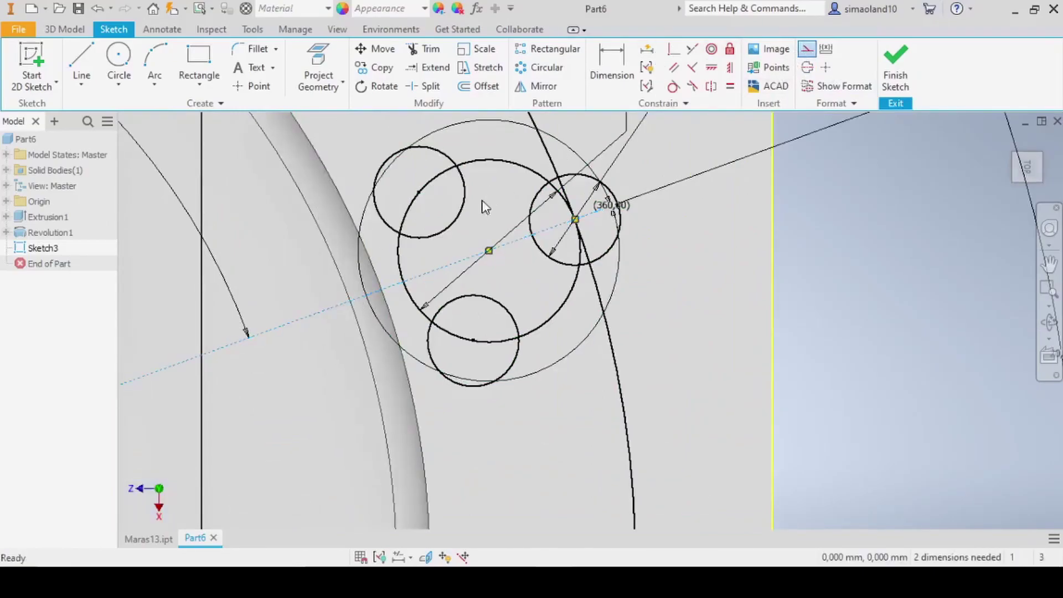
click(426, 188)
click(808, 50)
scroll(624, 182, up, 4)
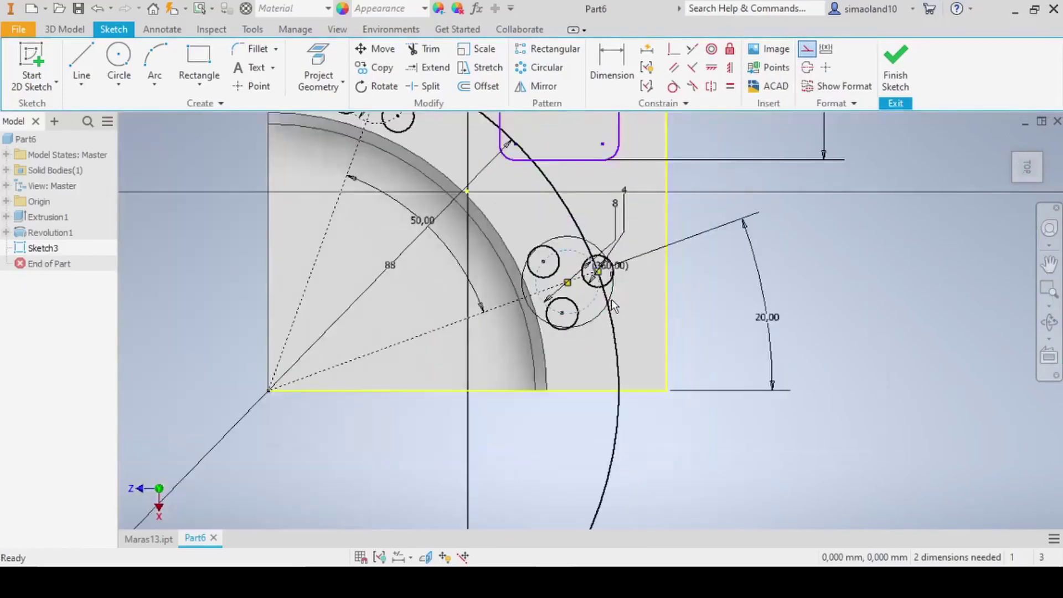
scroll(576, 183, up, 2)
scroll(576, 183, down, 4)
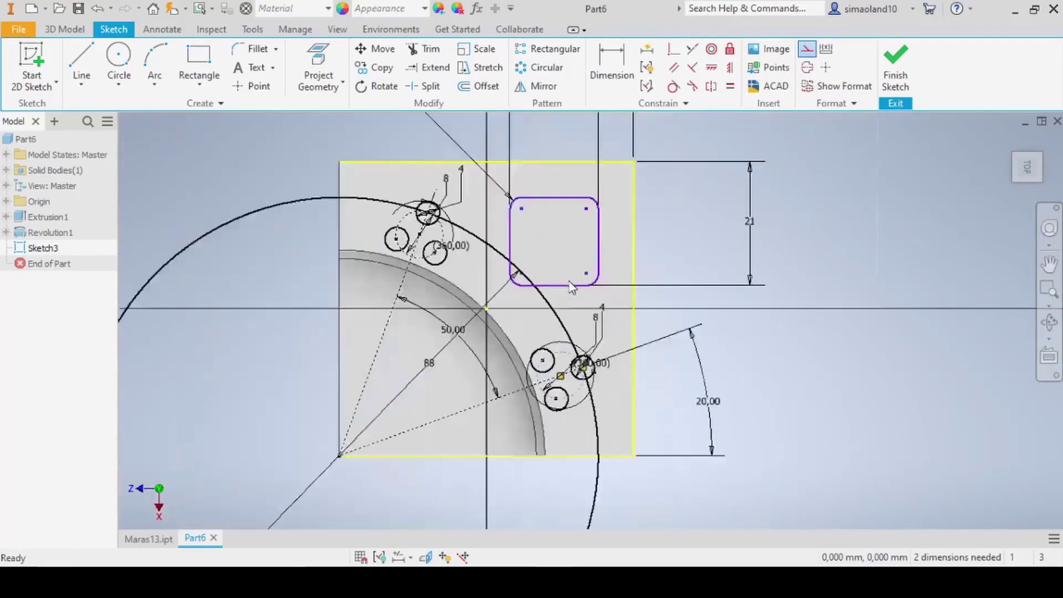
scroll(567, 245, down, 1)
click(624, 238)
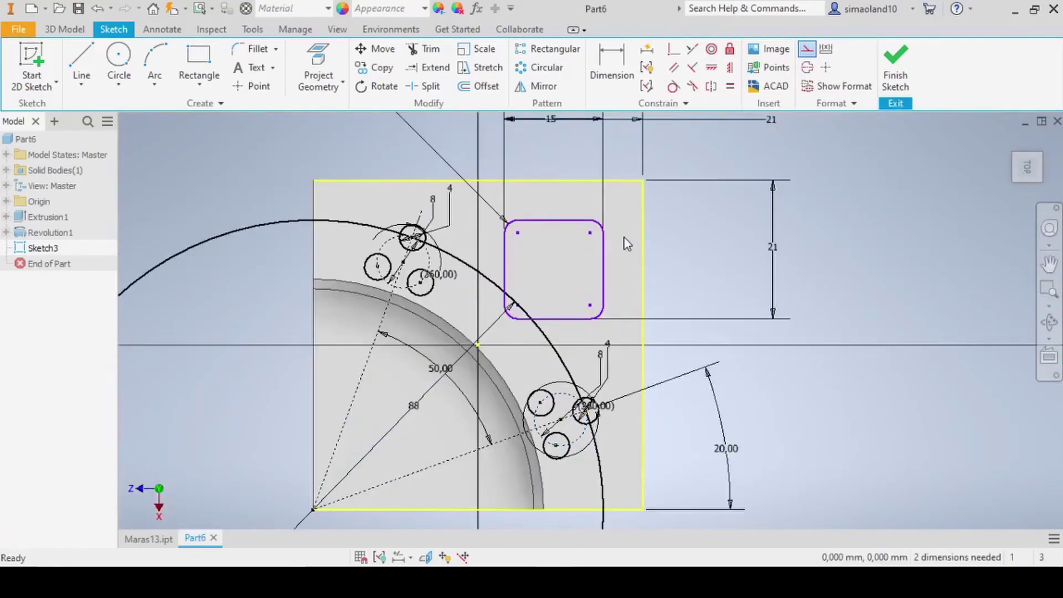
drag(630, 201, 503, 329)
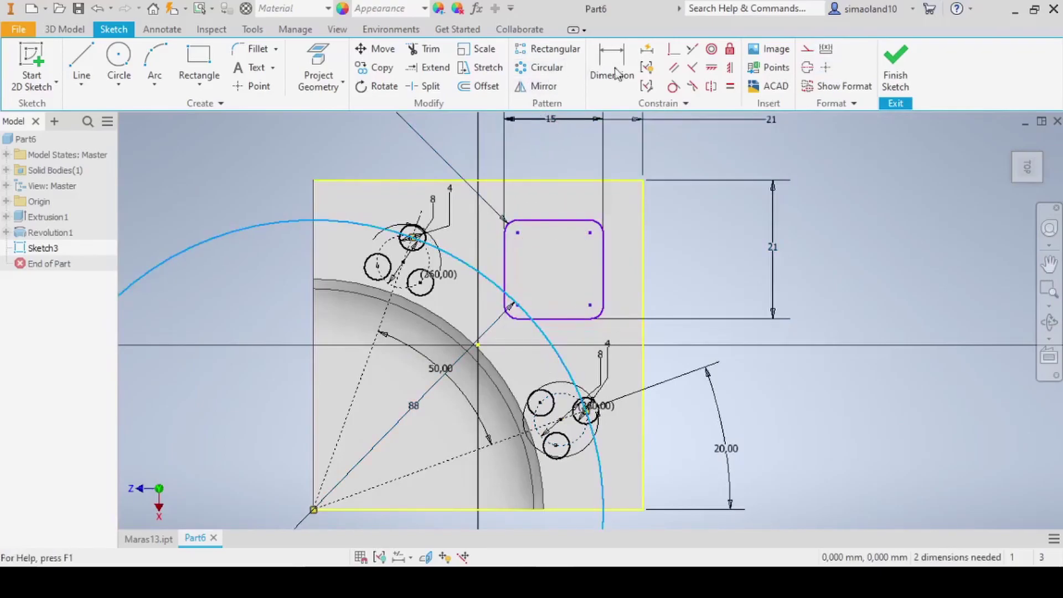
Make the large 88 arc construction geometry
click(808, 52)
scroll(594, 234, down, 3)
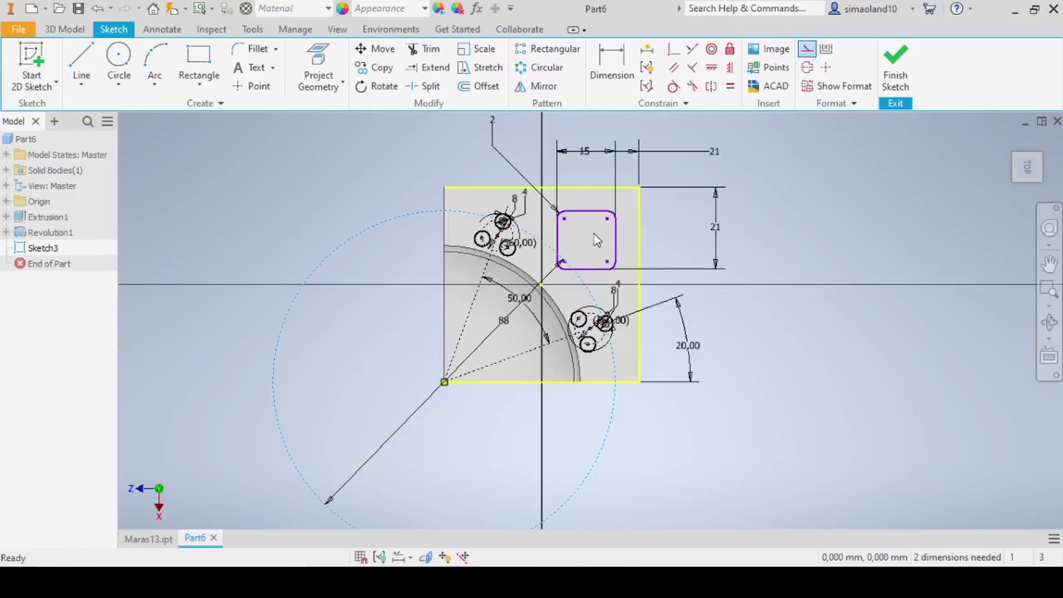
scroll(594, 234, up, 3)
scroll(598, 243, down, 3)
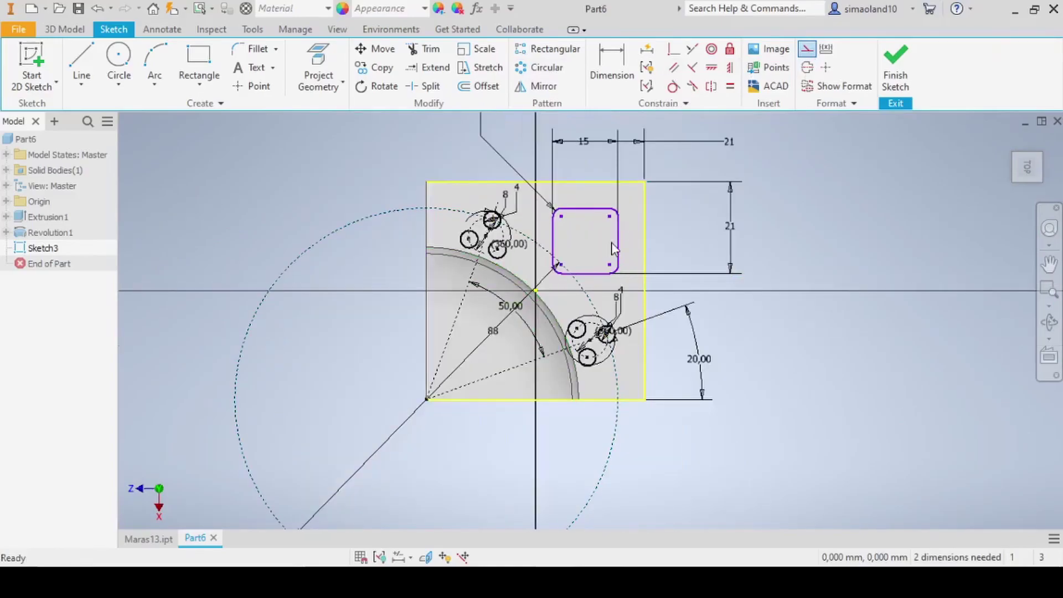
Auto-dimension the sketch, adding the 33,496 and 7,431 dimensions, and finish Sketch3
drag(626, 212, 575, 265)
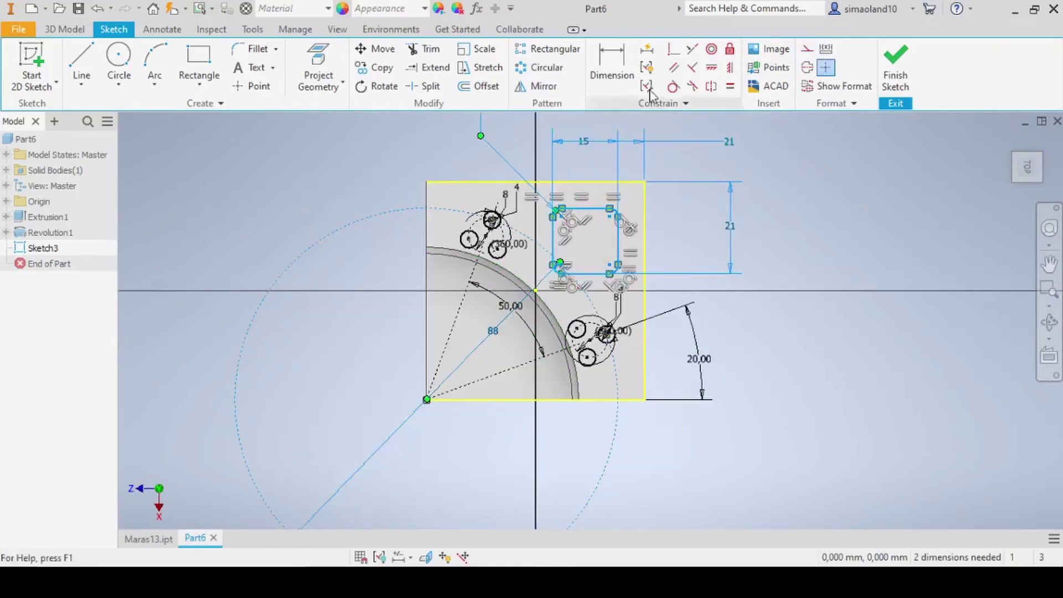
click(647, 50)
click(187, 226)
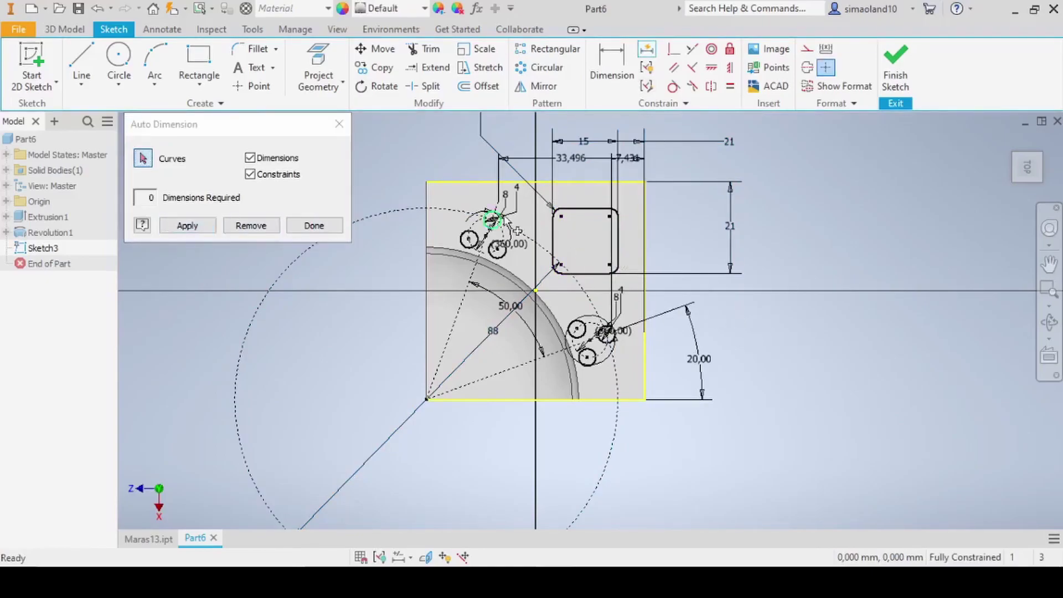
click(339, 124)
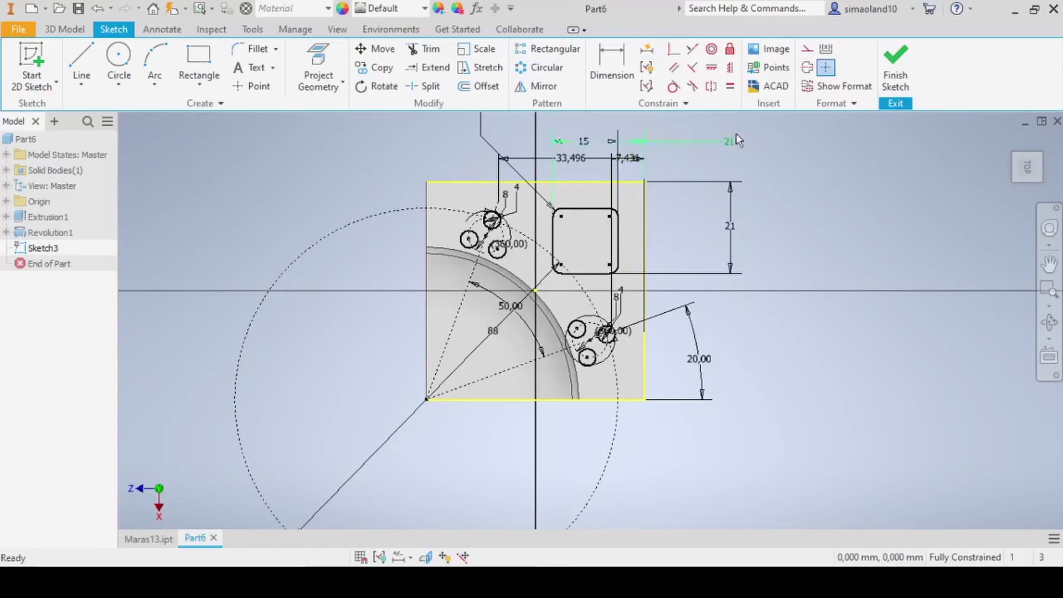
click(895, 70)
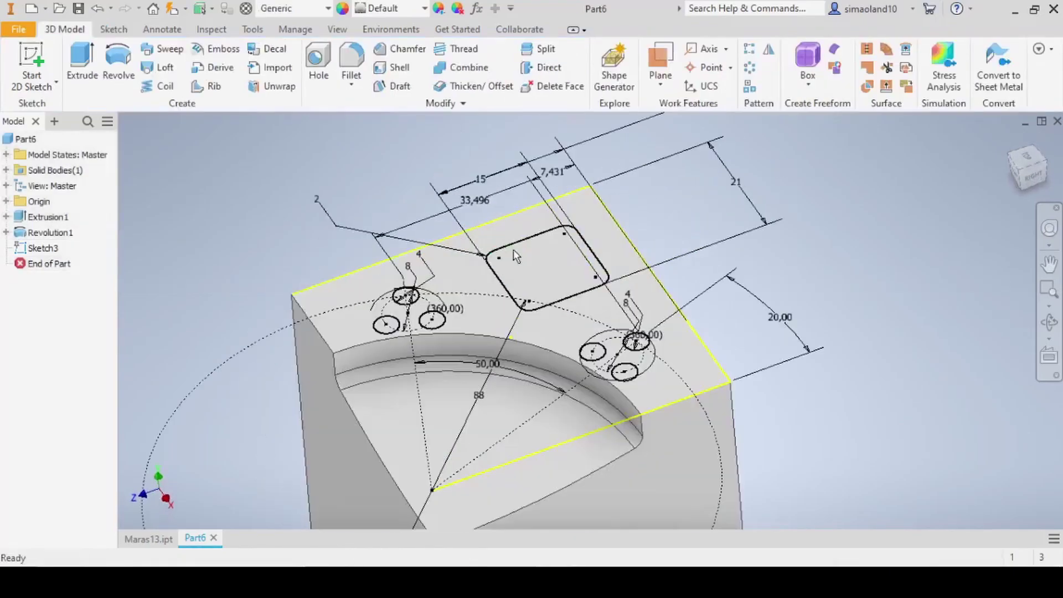
Start an extrusion with the six small circles selected as profiles
key(e)
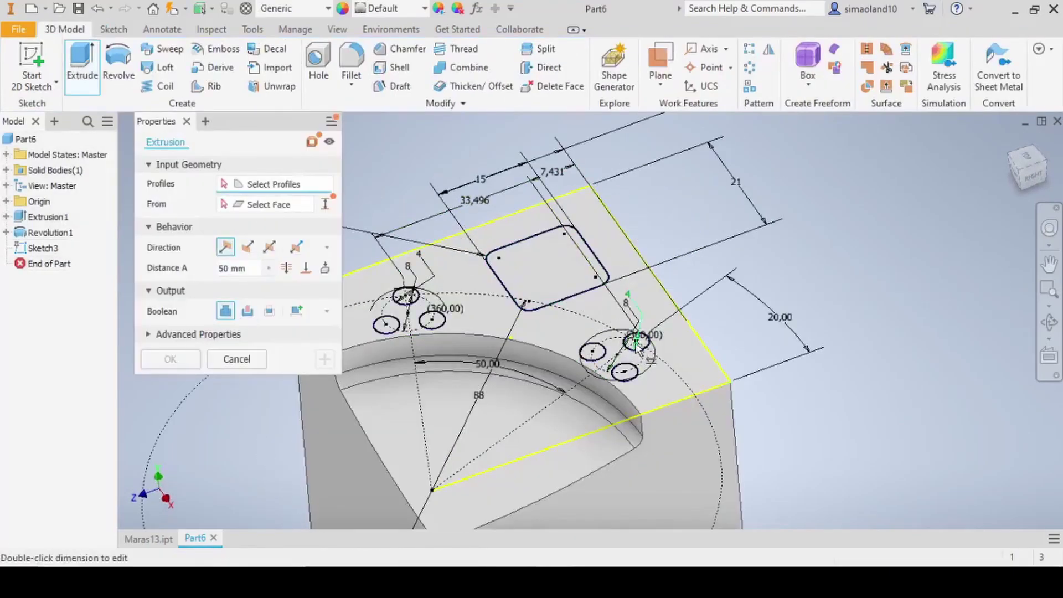
scroll(636, 346, up, 5)
click(642, 333)
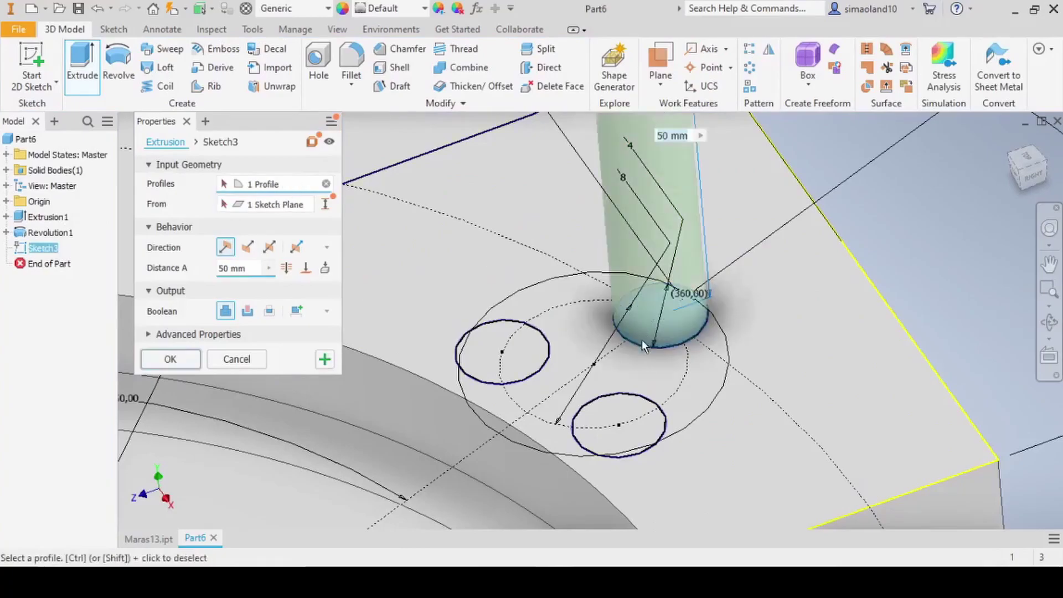
click(609, 417)
click(517, 368)
scroll(605, 412, down, 5)
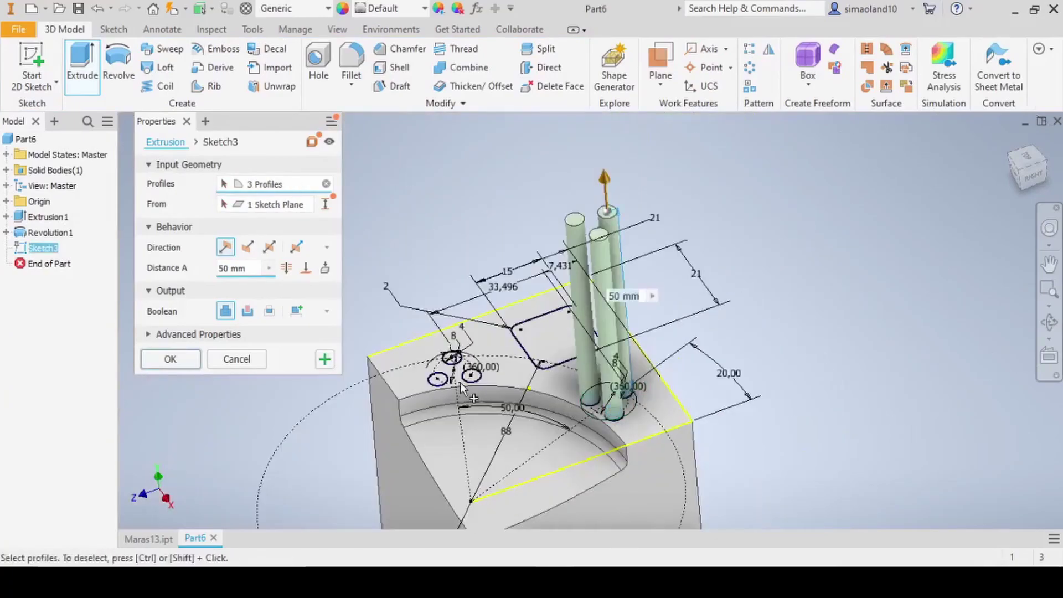
scroll(440, 360, up, 5)
click(483, 368)
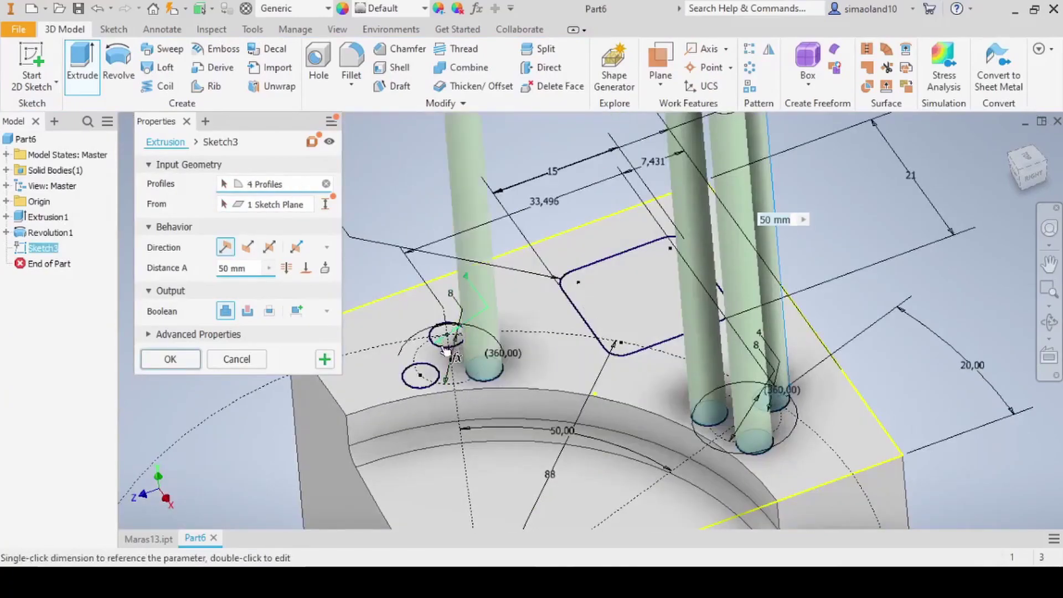
scroll(453, 343, up, 3)
click(447, 335)
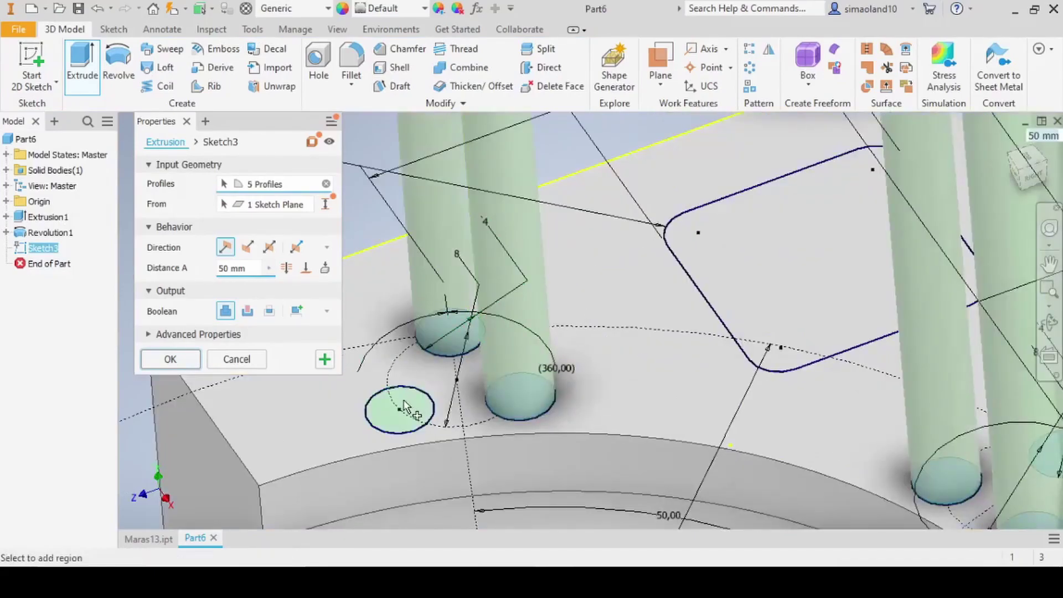
click(412, 409)
scroll(480, 420, down, 4)
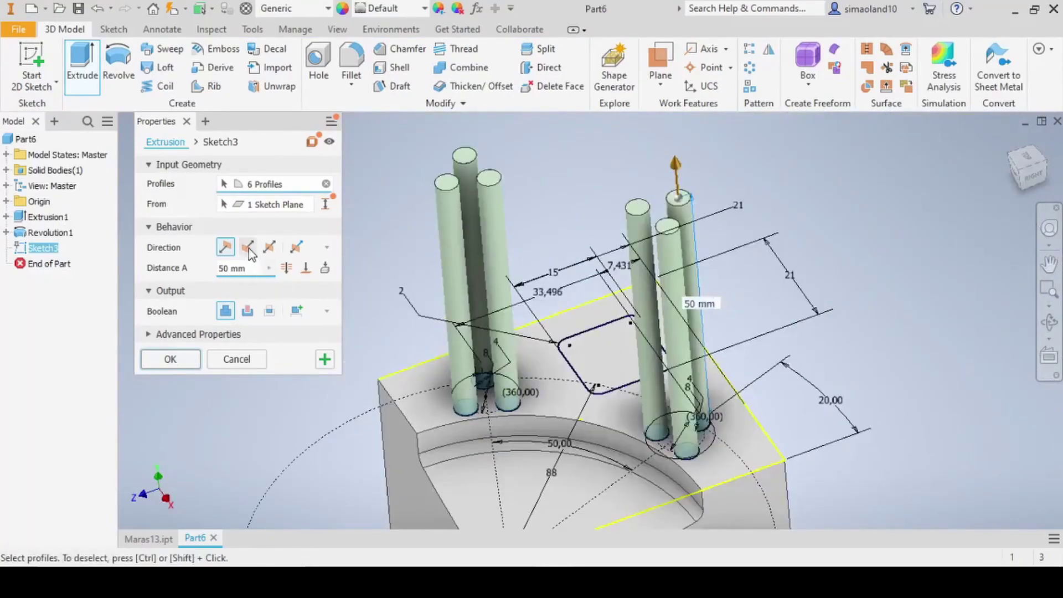
Cut the six circles 8 mm deep into the block as holes
click(248, 248)
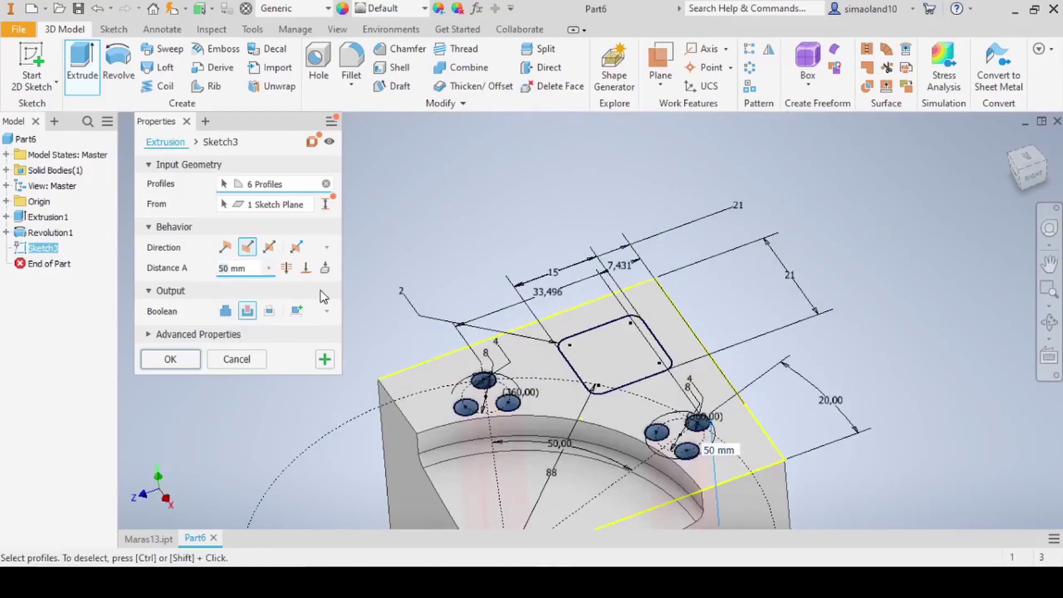
text(0)
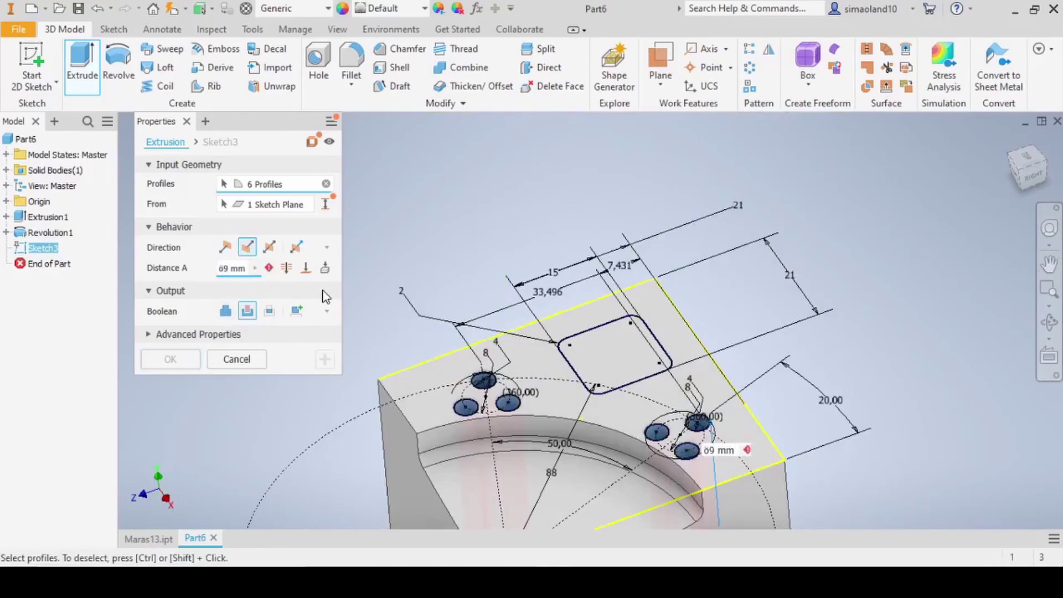
key(BackSpace)
text(8)
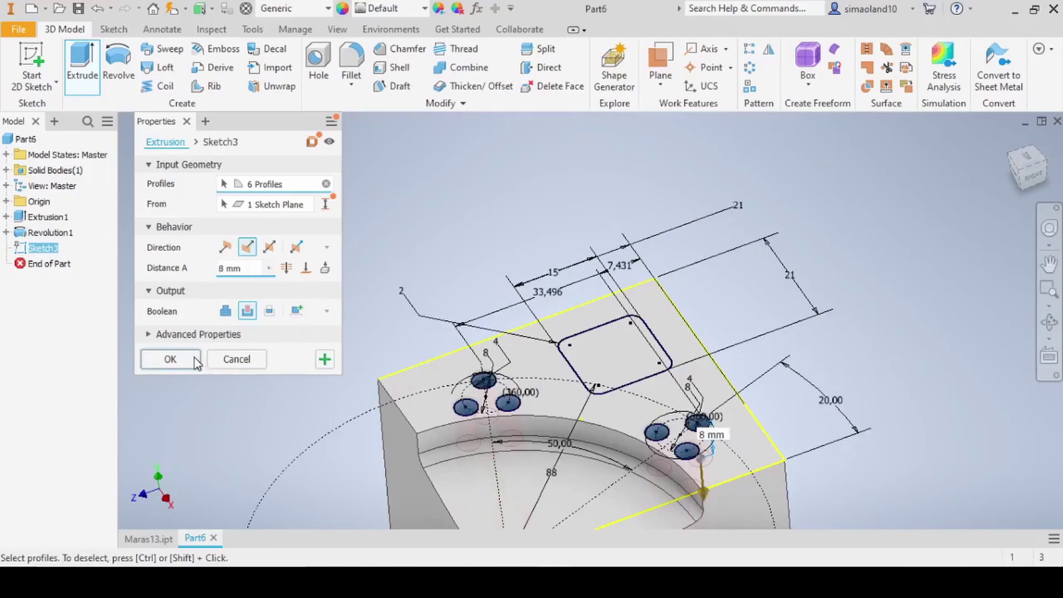
click(326, 363)
Cut the rounded square 5 mm deep into the block as a pocket
click(614, 354)
text(5)
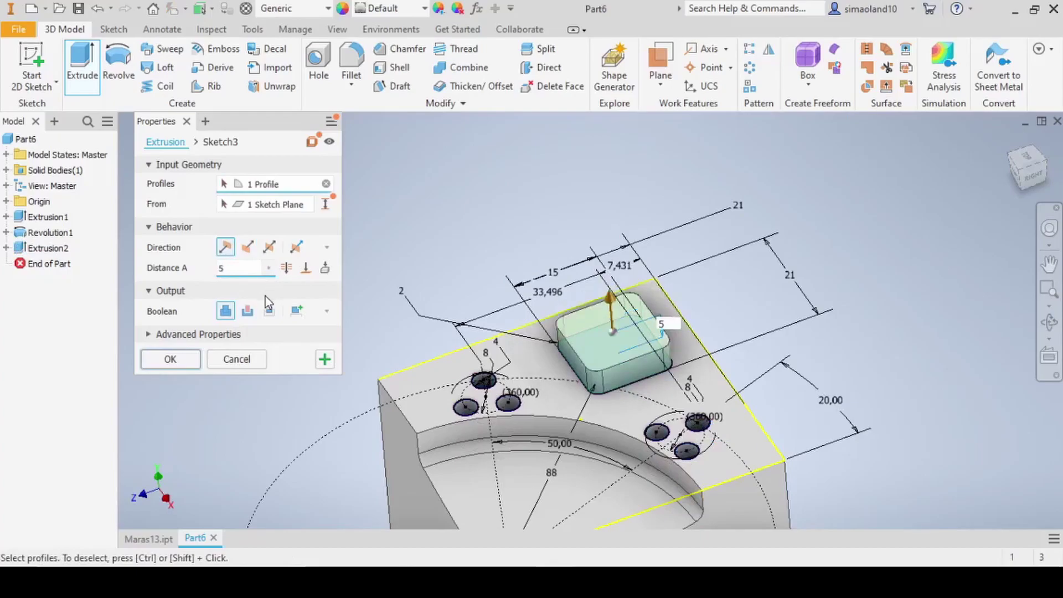
click(248, 311)
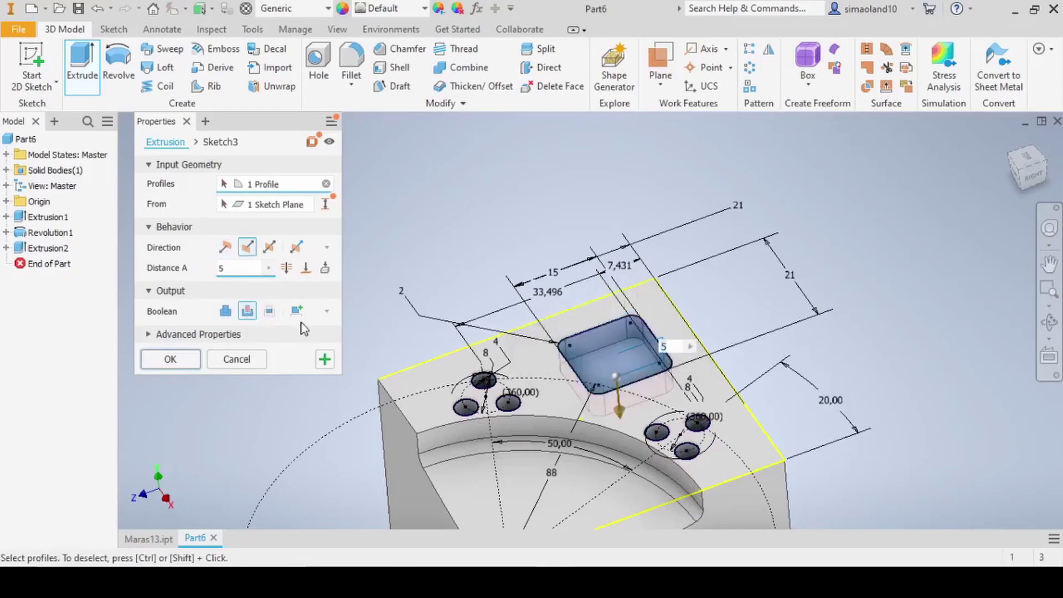
click(325, 360)
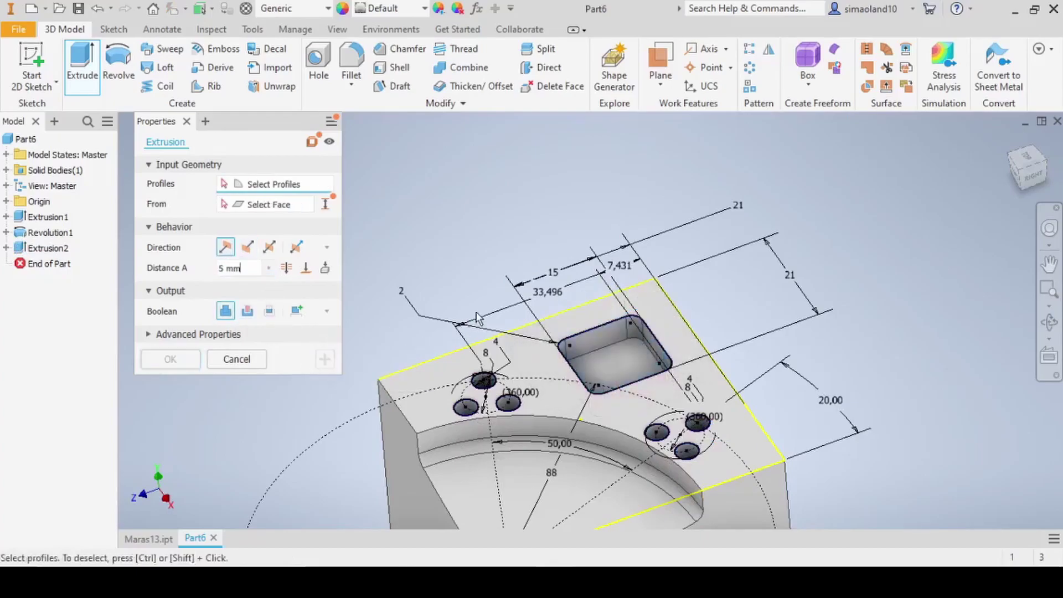
click(186, 121)
Chamfer the top and right top edges of the block by 2 mm
click(400, 49)
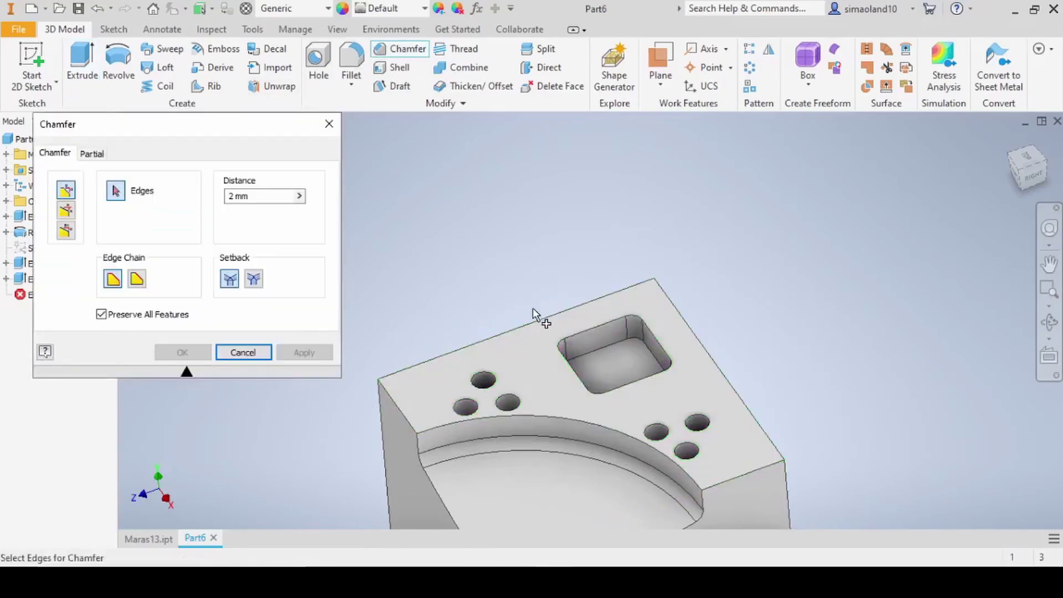
click(536, 320)
click(703, 345)
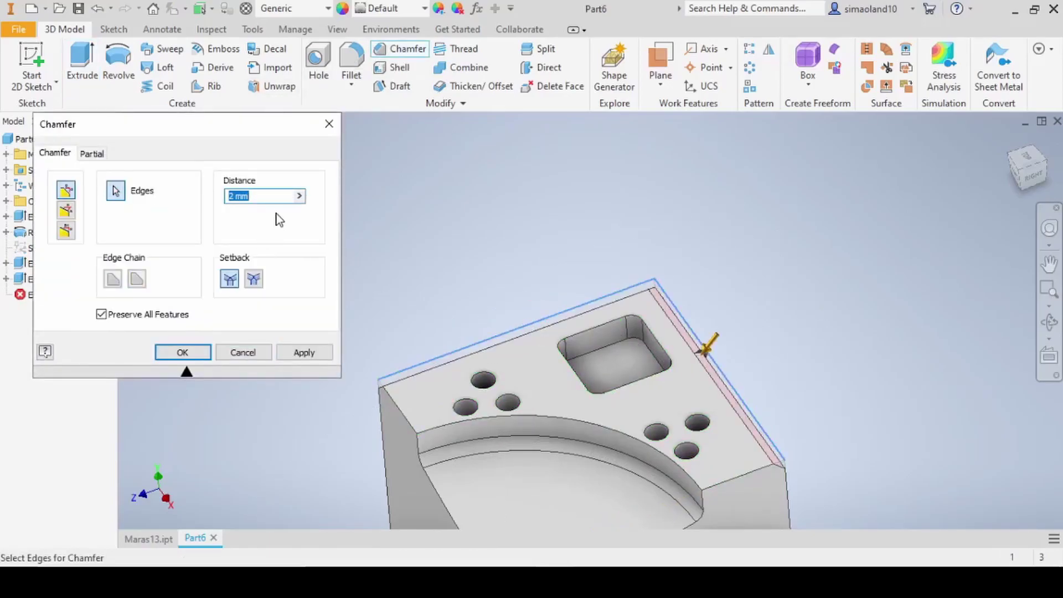
click(186, 354)
click(329, 124)
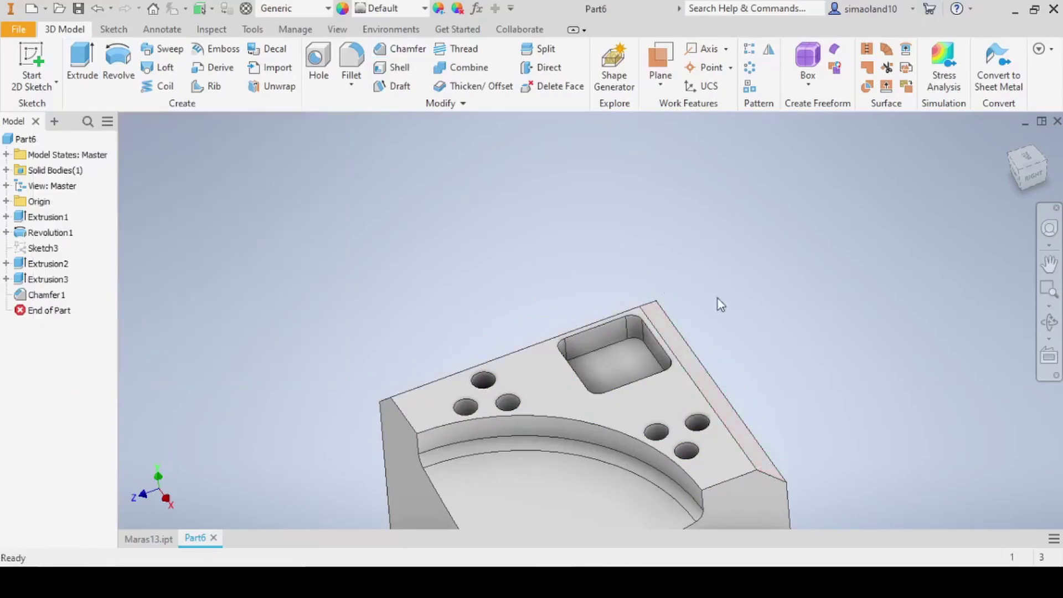
scroll(575, 238, down, 3)
click(1024, 163)
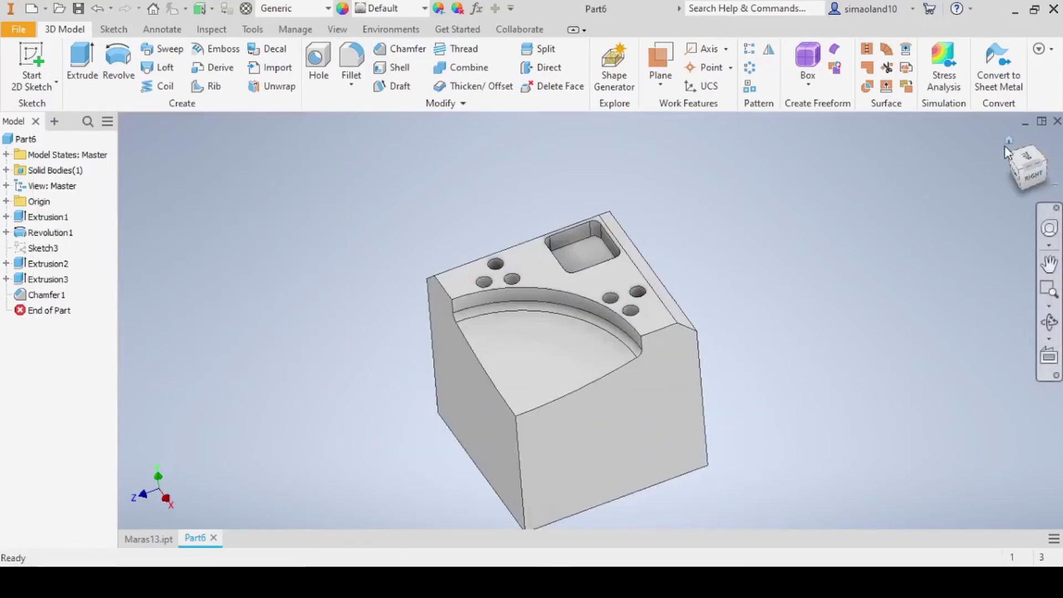